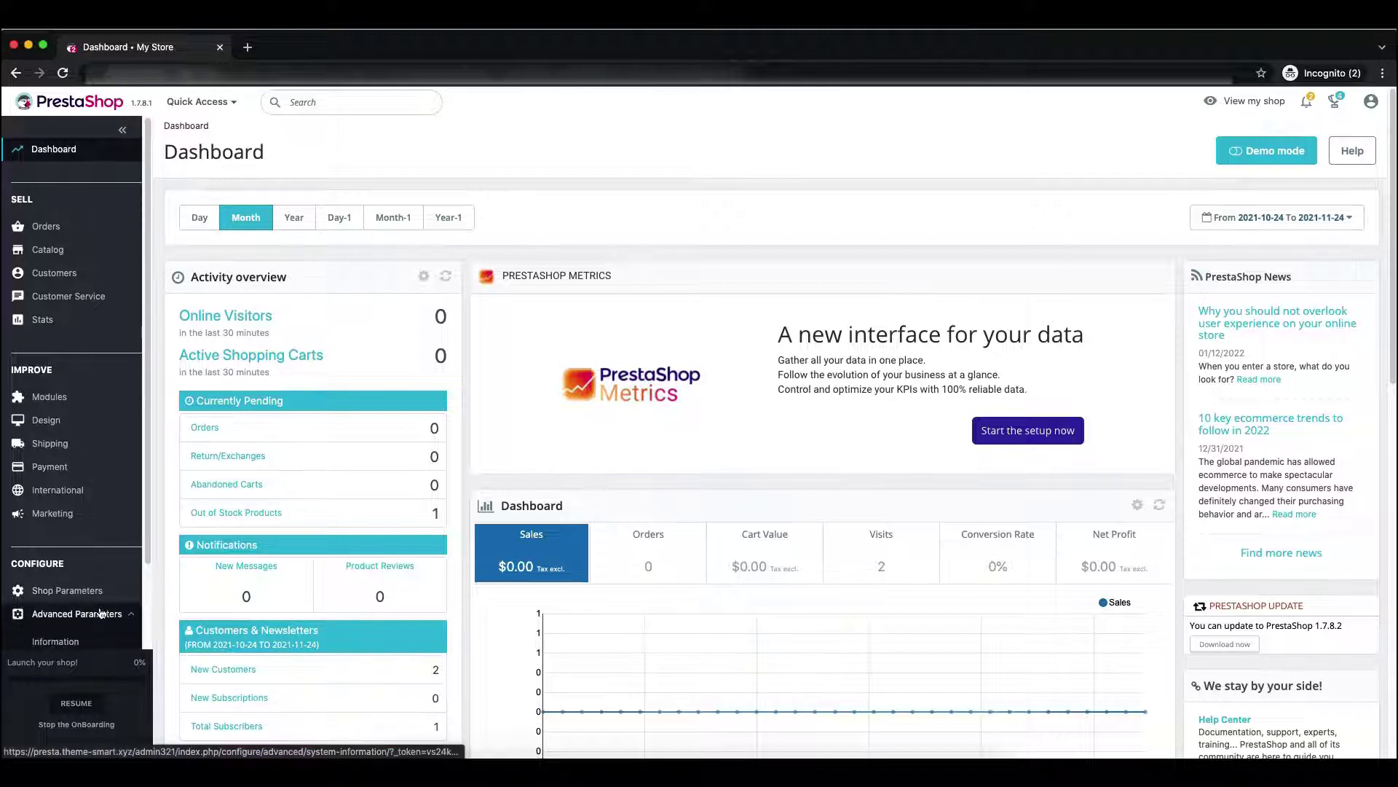
- Expand the Advanced Parameters submenu in the Dashboard's left sidebar
mouse_move(106, 614)
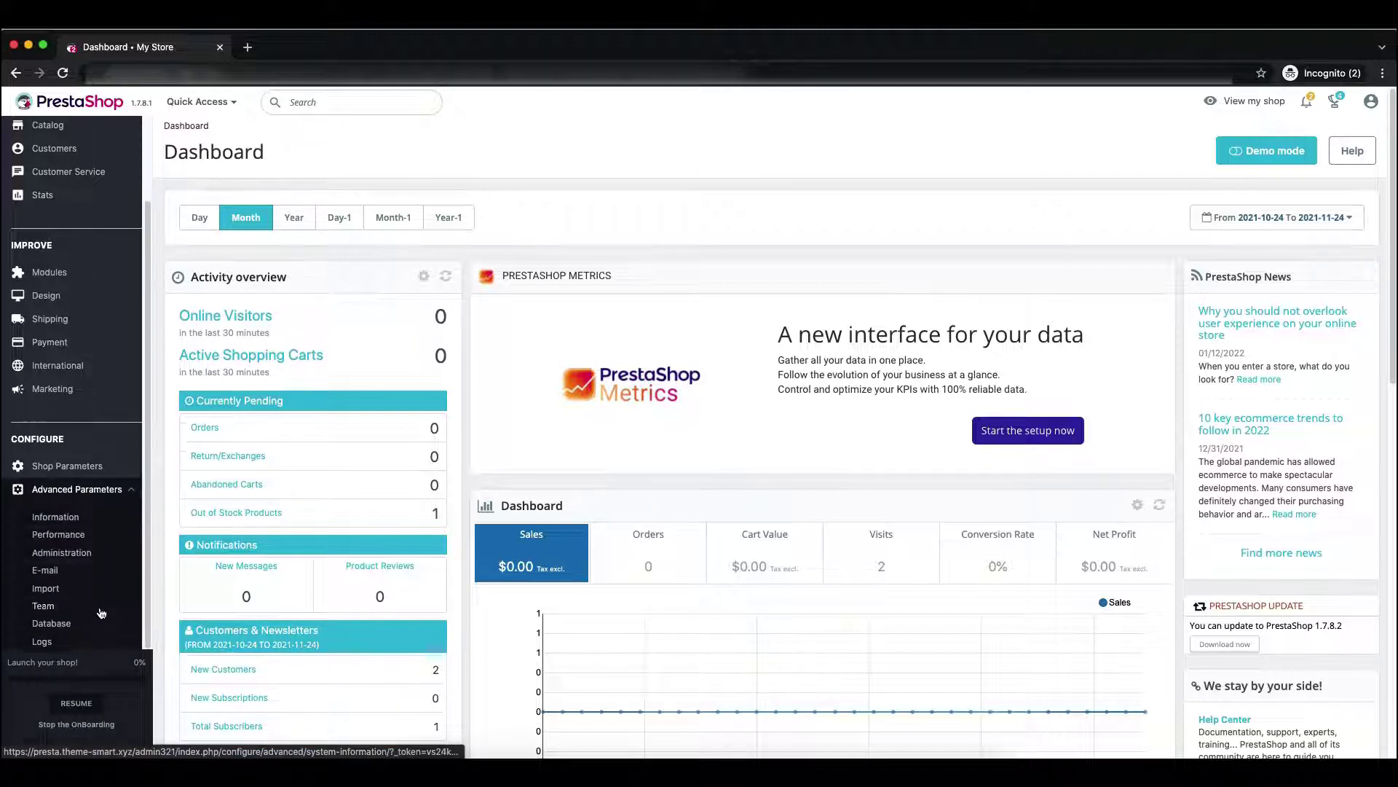
- Open Advanced Parameters > Performance and review the page, ending at the Debug mode section
left_click(66, 534)
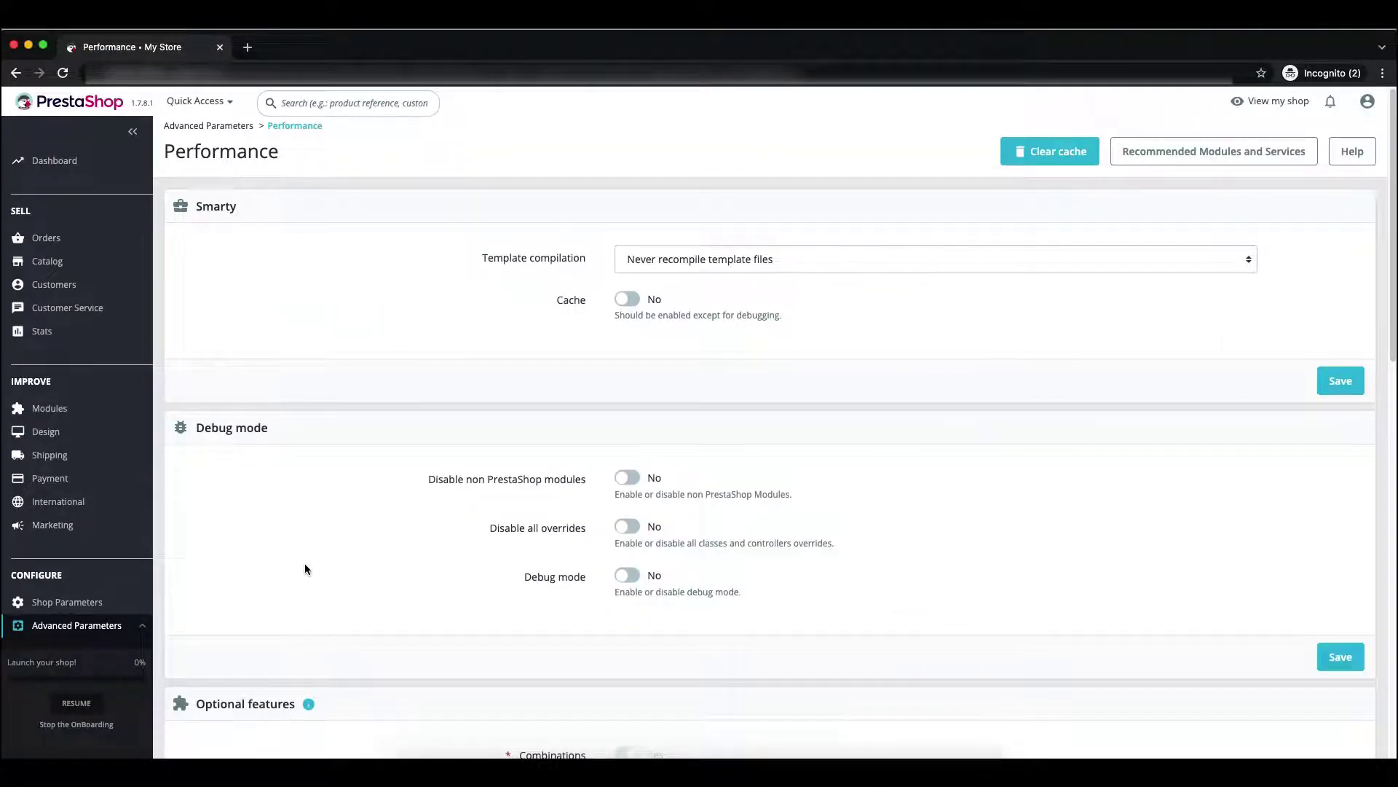
scroll(305, 569, "down", 5)
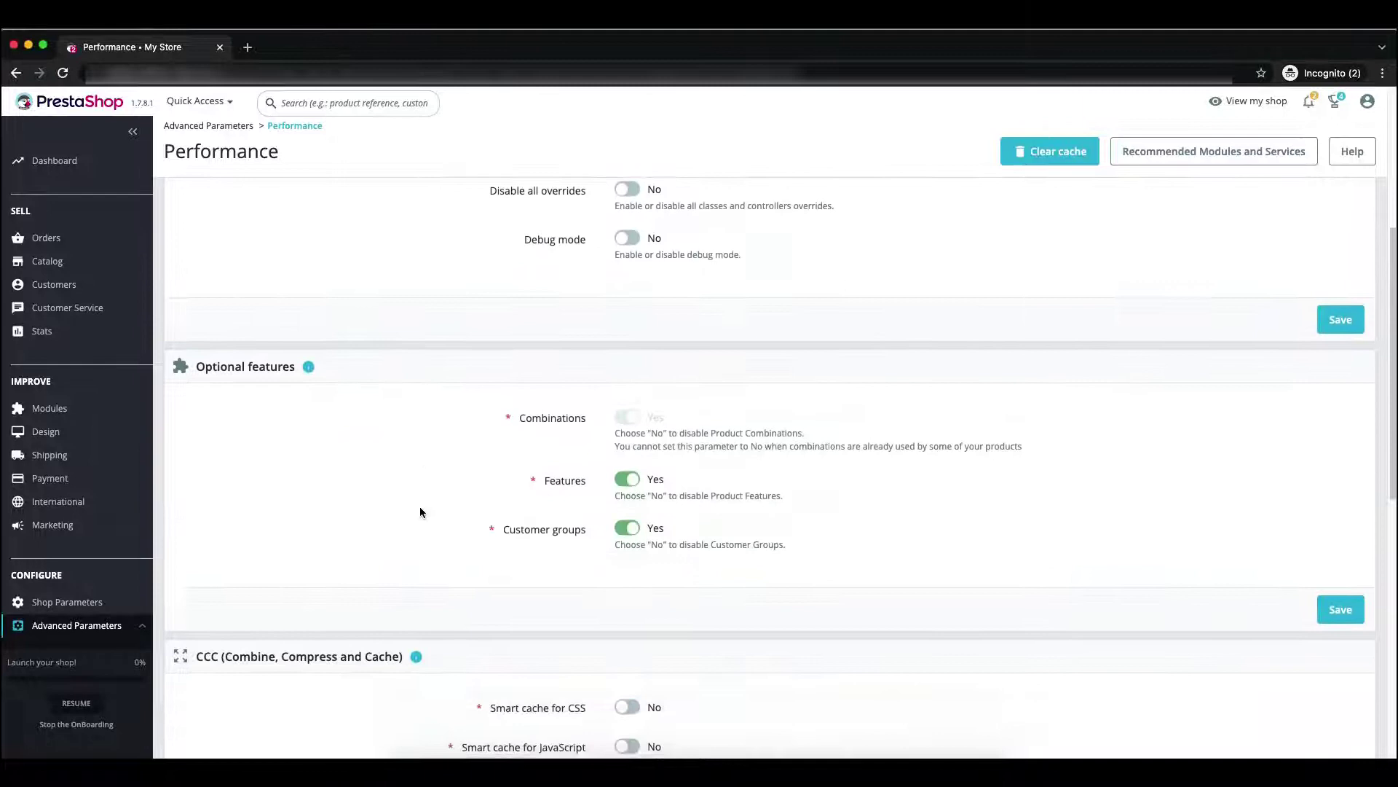
scroll(420, 512, "down", 4)
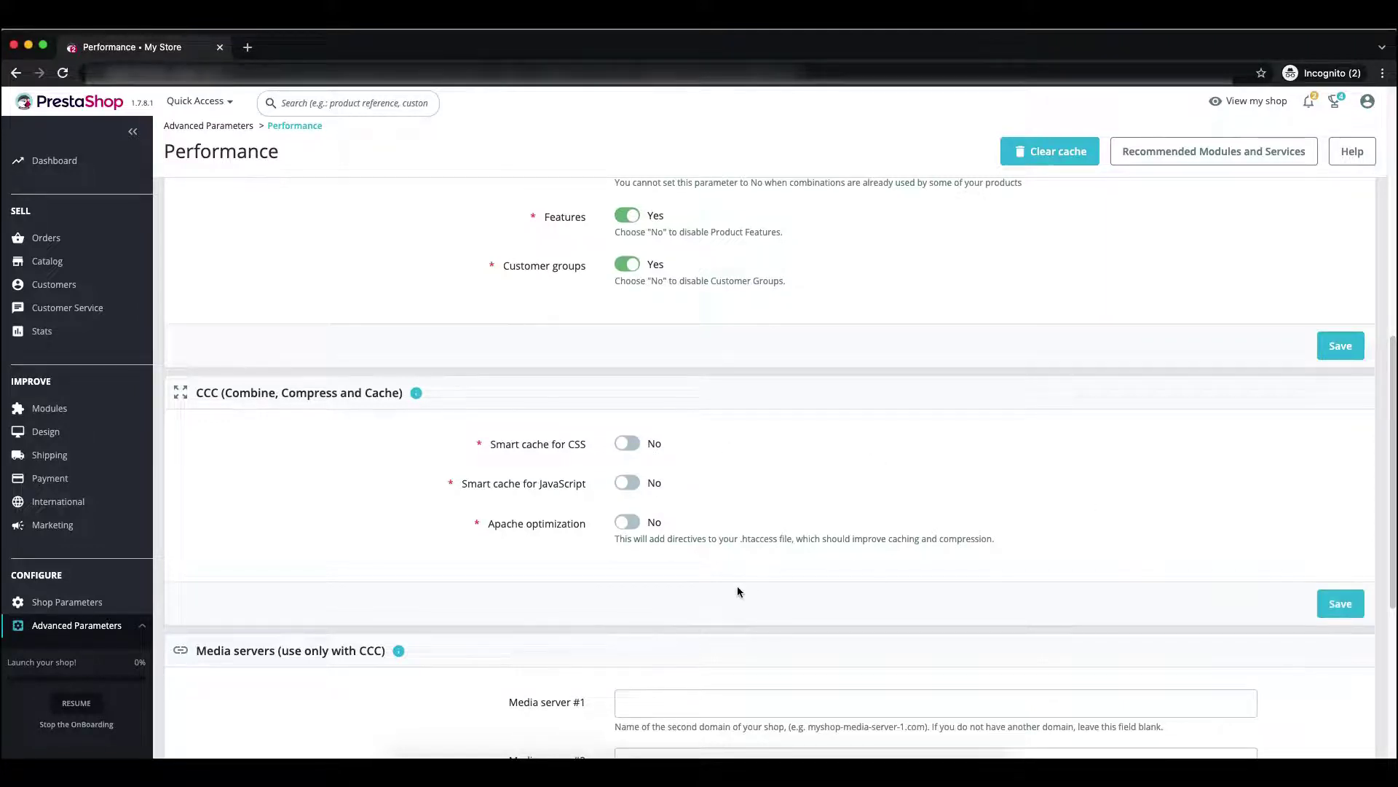
scroll(738, 587, "up", 1)
scroll(740, 601, "up", 7)
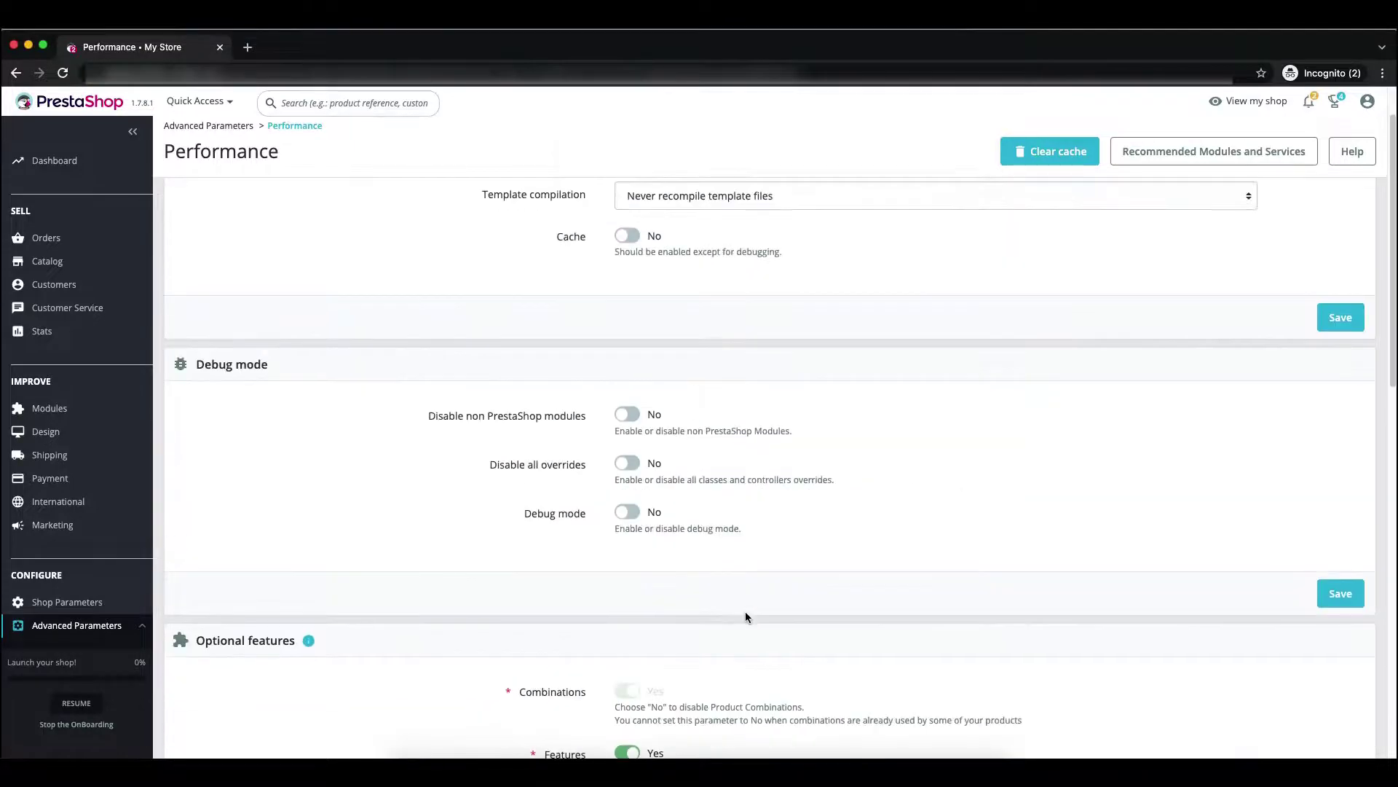
scroll(684, 460, "up", 1)
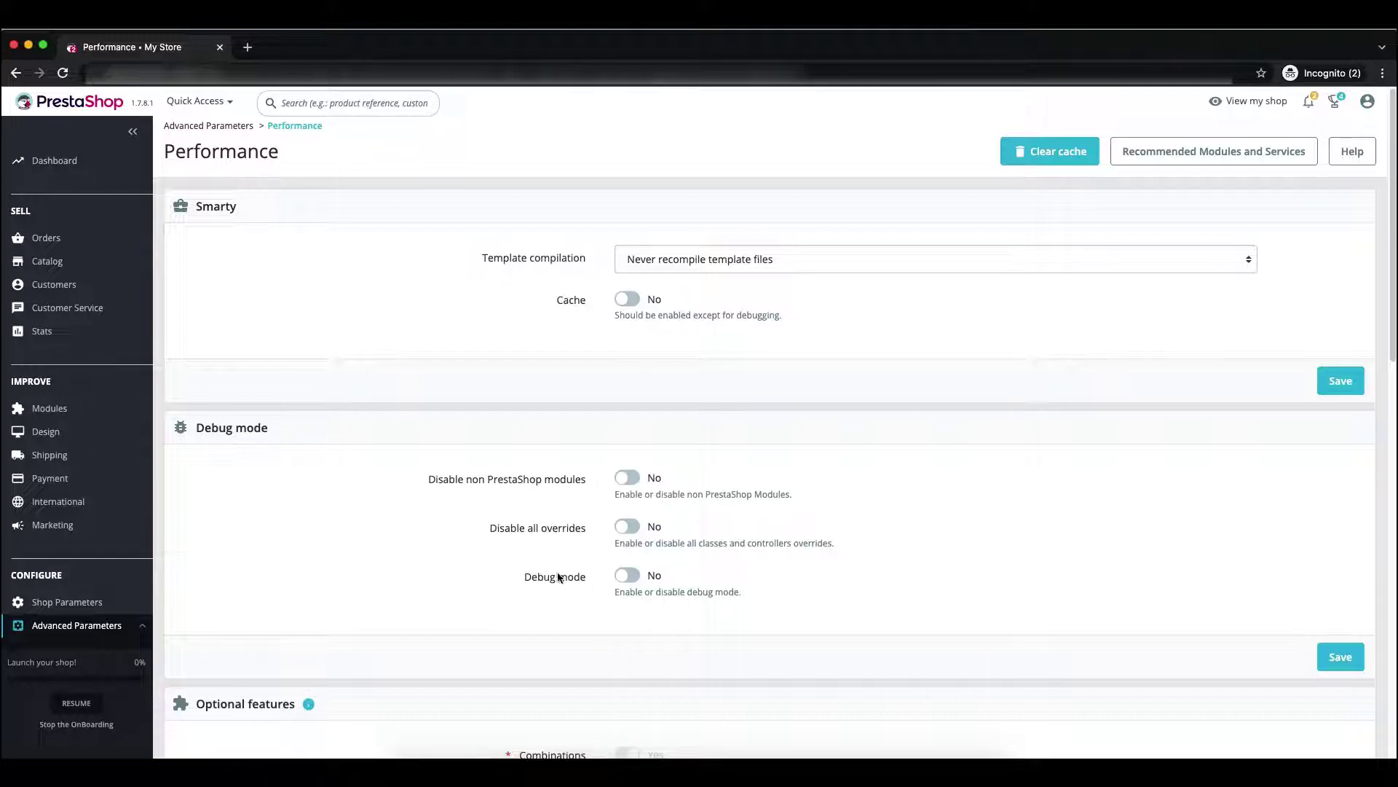
- Switch Debug mode to Yes and save the setting
left_click(639, 583)
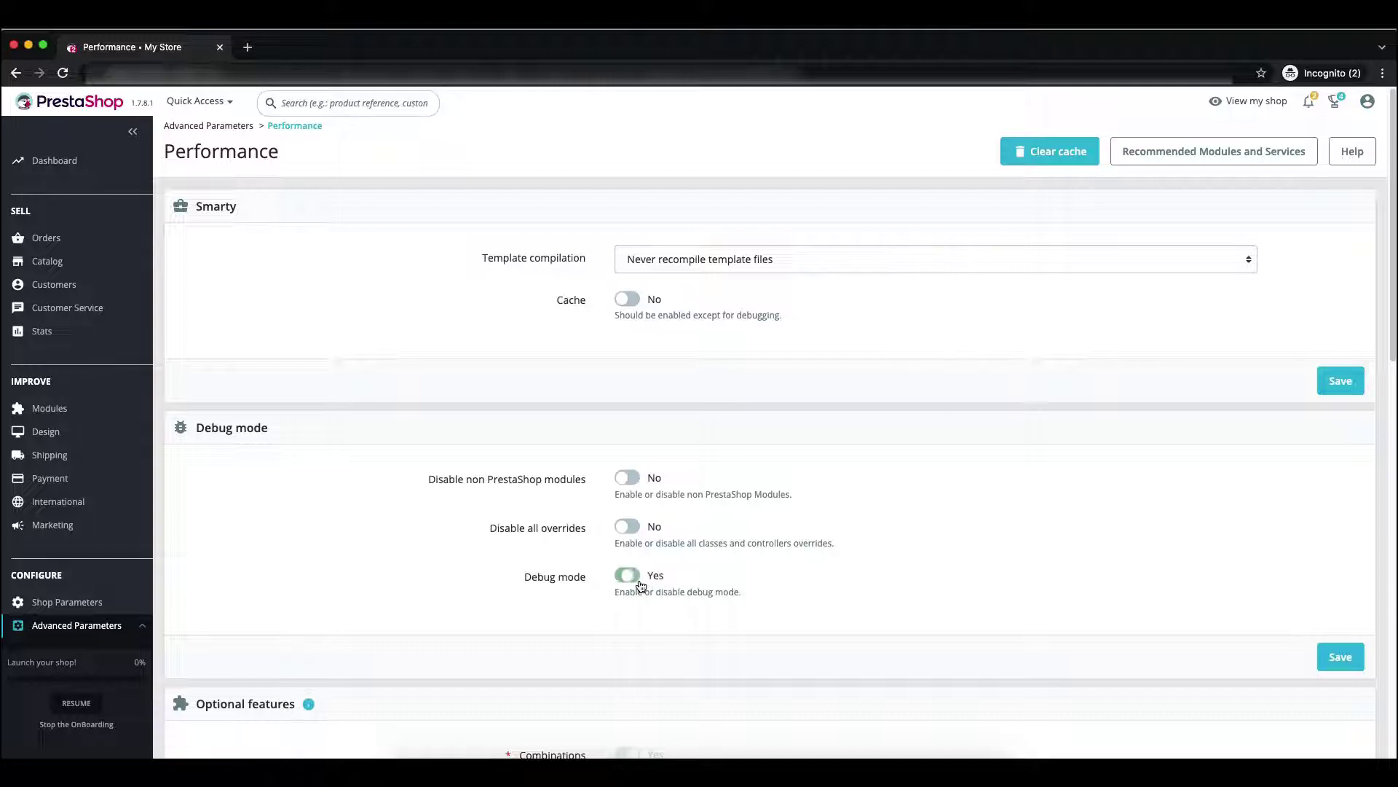
left_click(1337, 668)
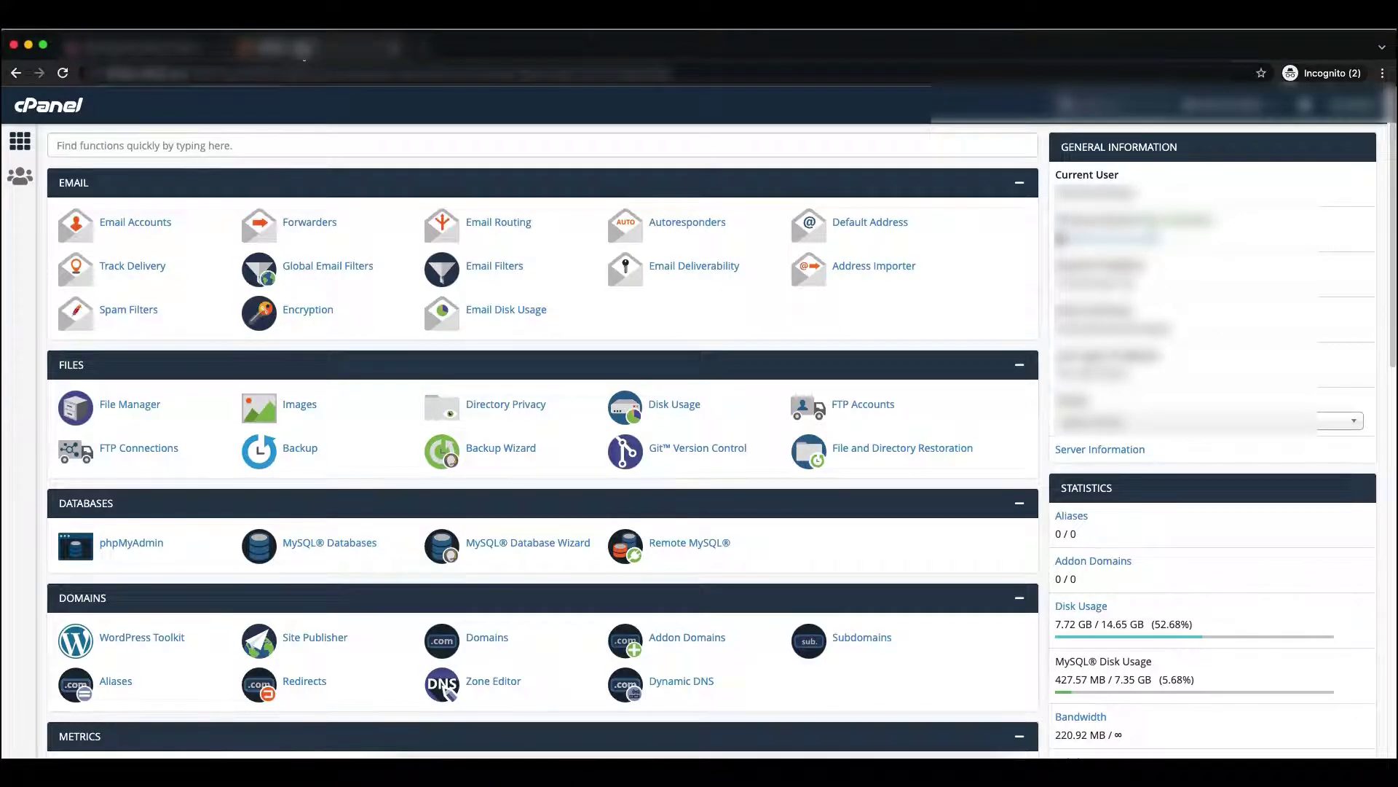
- Open the MultiPHP INI Editor via a 'mul' search and load the domain's PHP directives
left_click(360, 148)
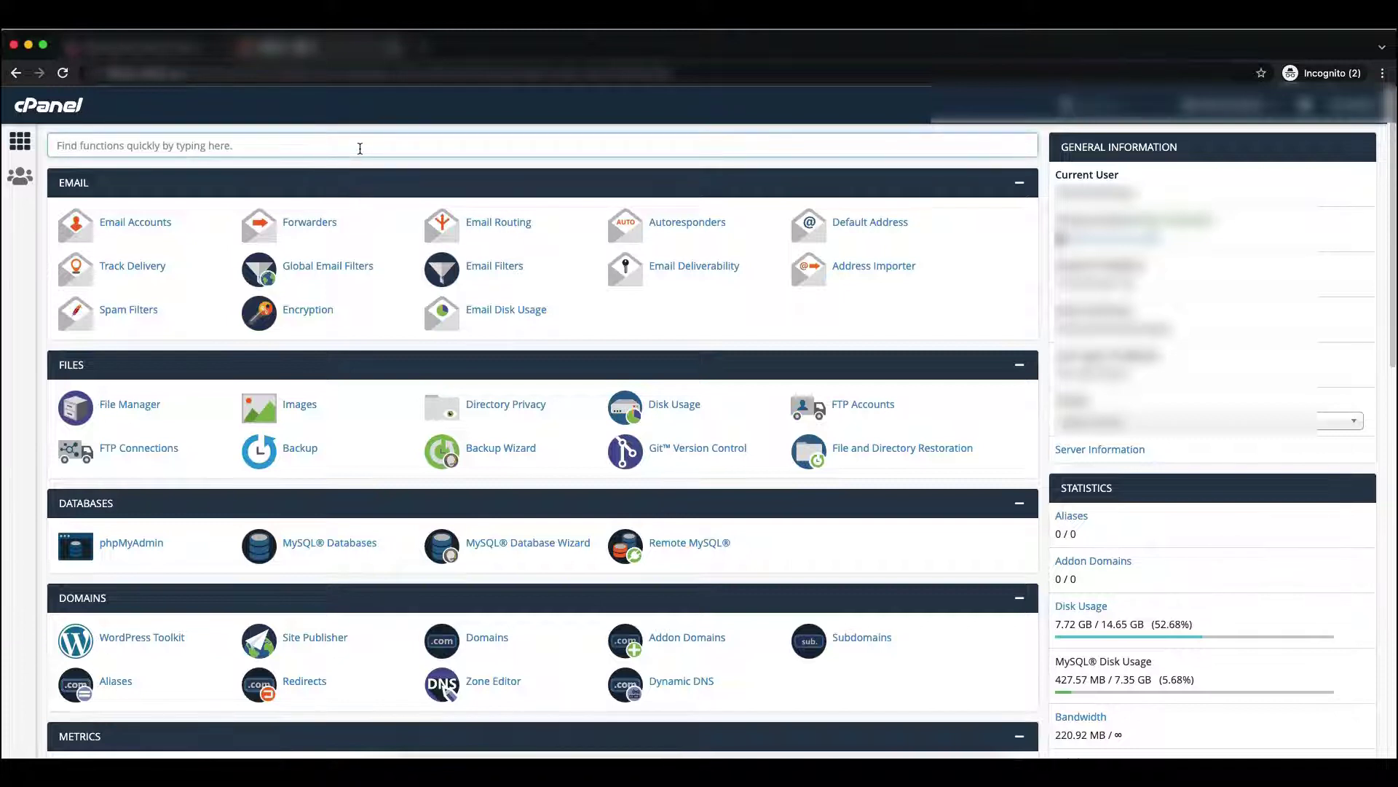
type("mul")
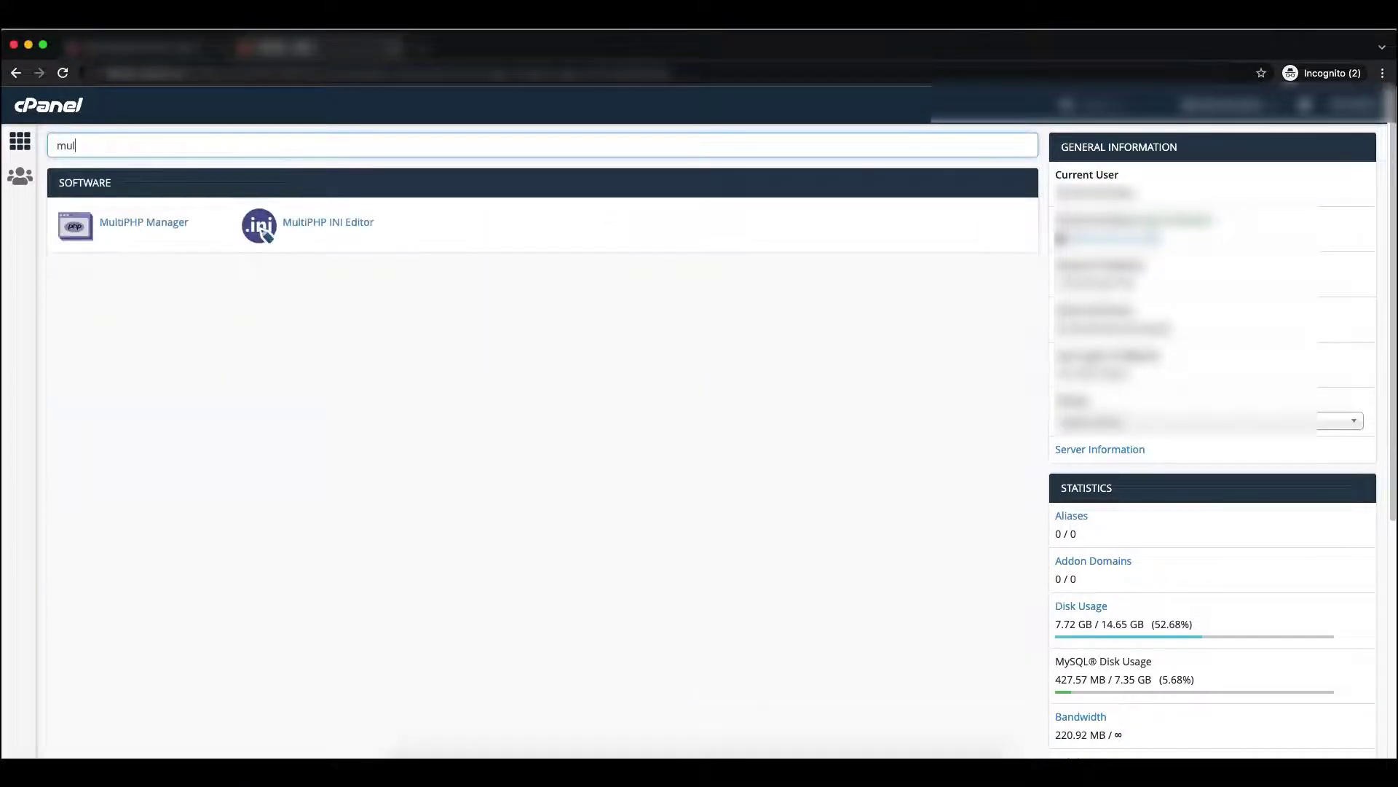
left_click(339, 226)
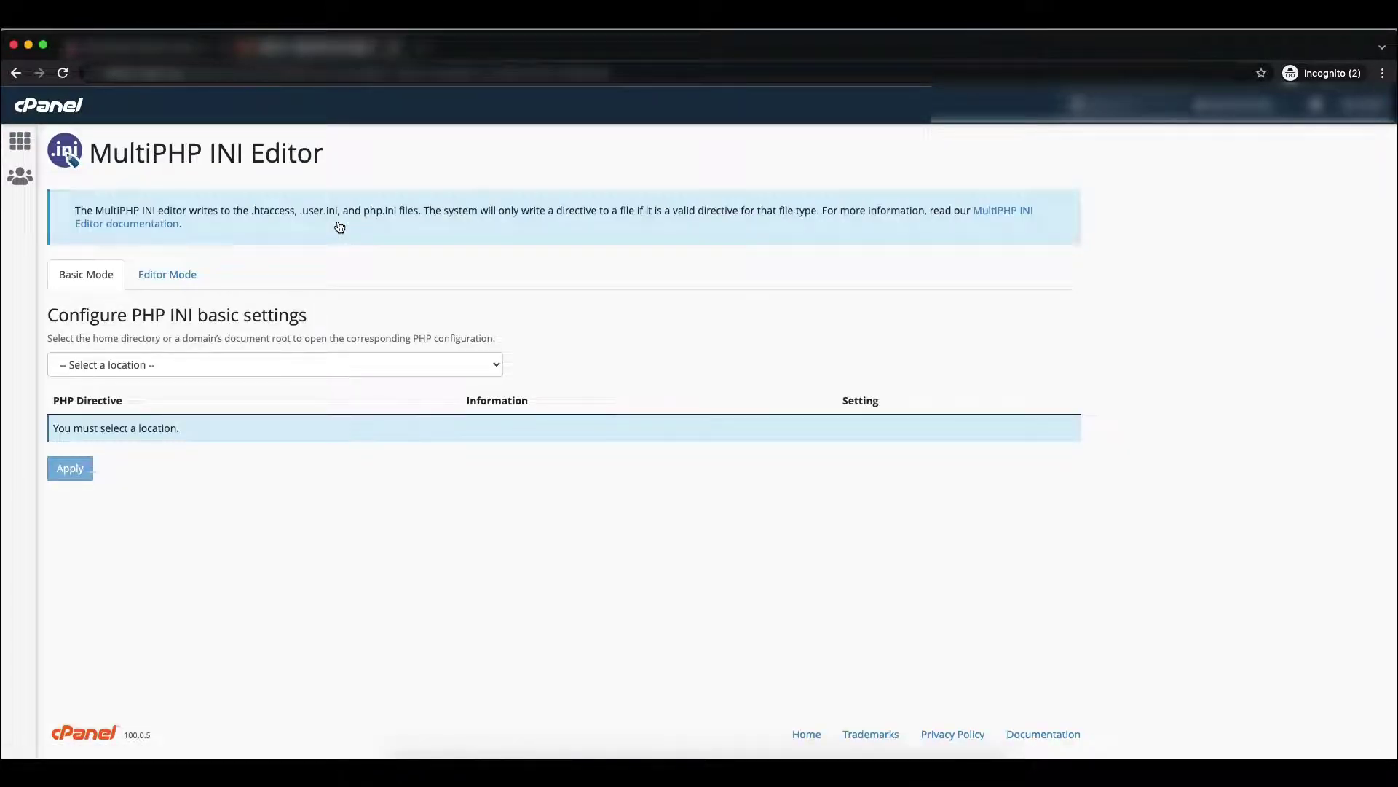
left_click(159, 364)
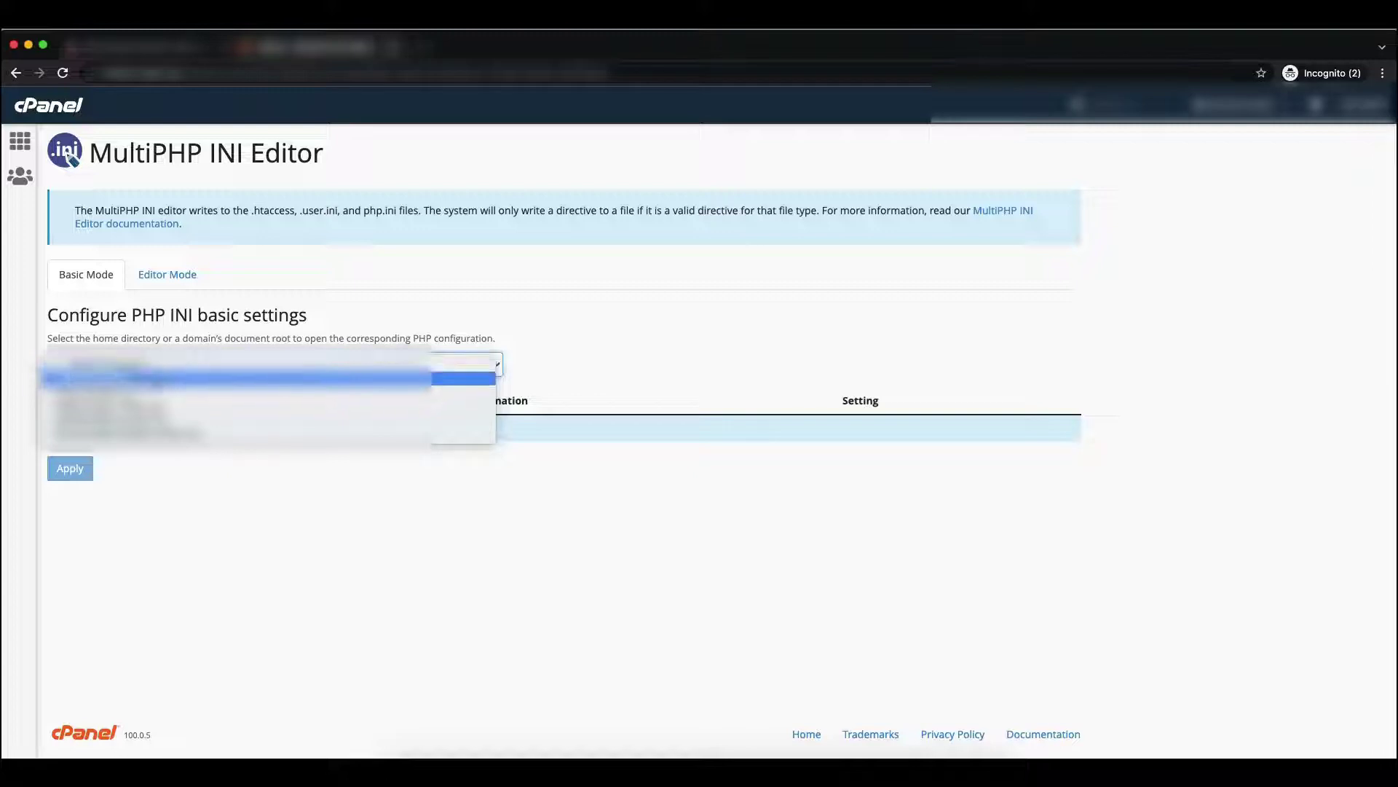
left_click(147, 421)
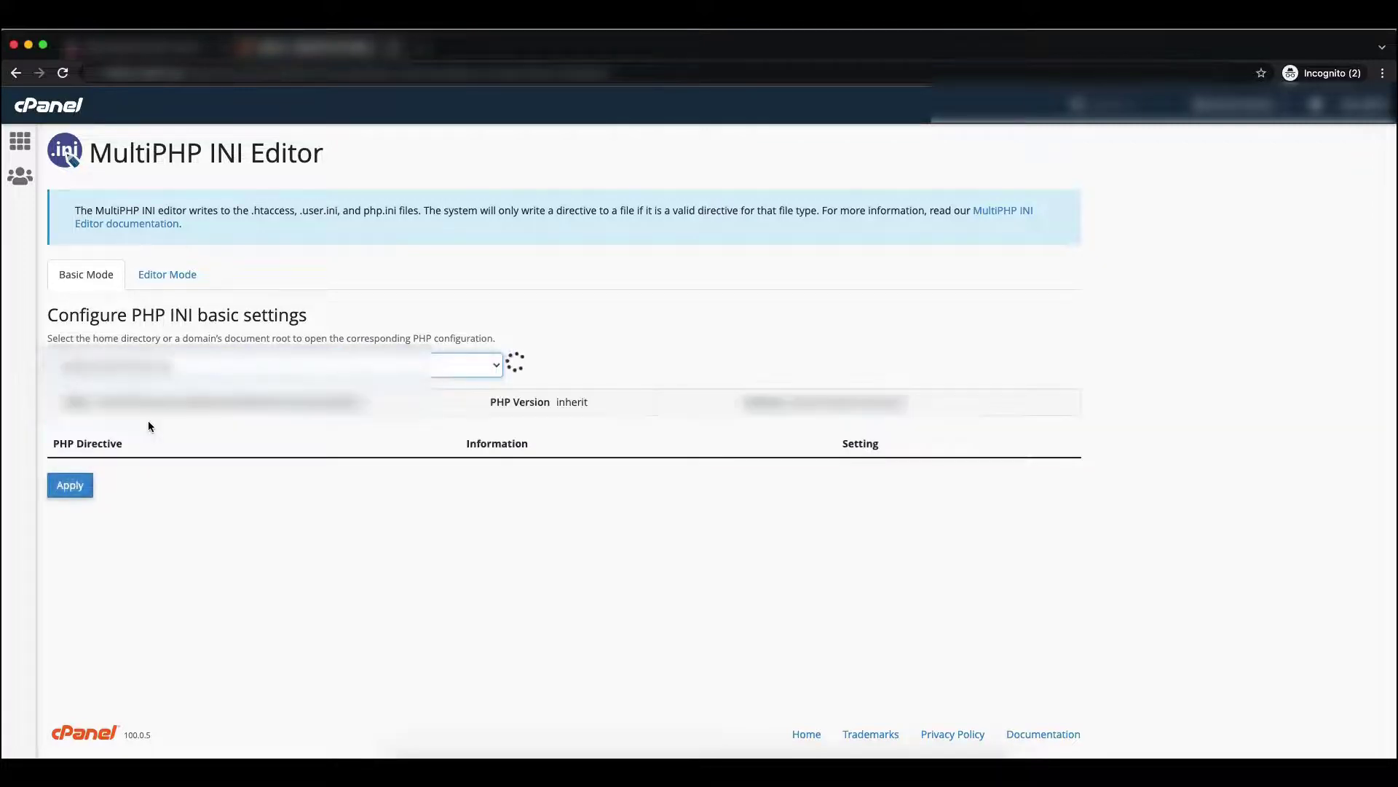
scroll(650, 594, "down", 5)
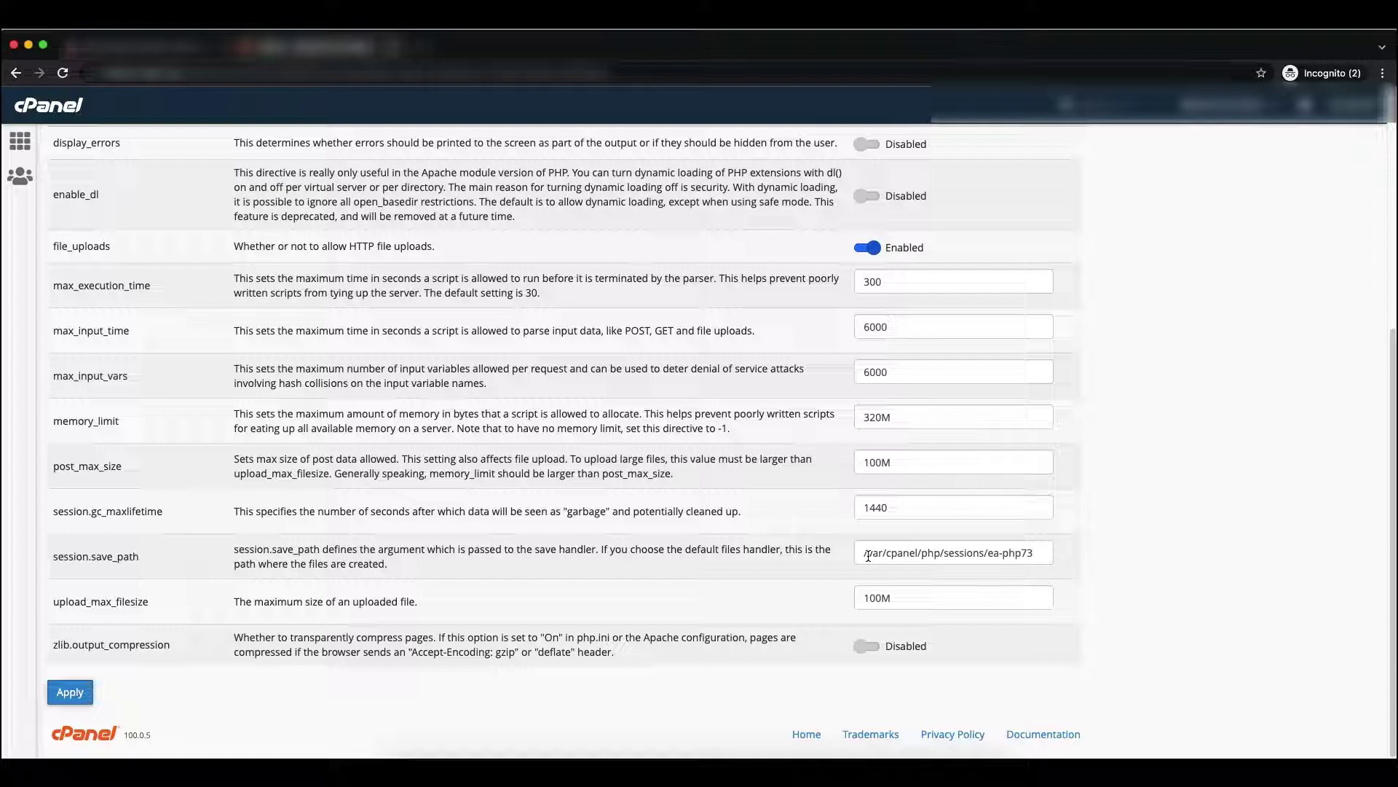
- Change session.save_path to /tmp, apply the PHP settings, and open a private browsing tab
left_click(1023, 551)
key("super+a")
type("/")
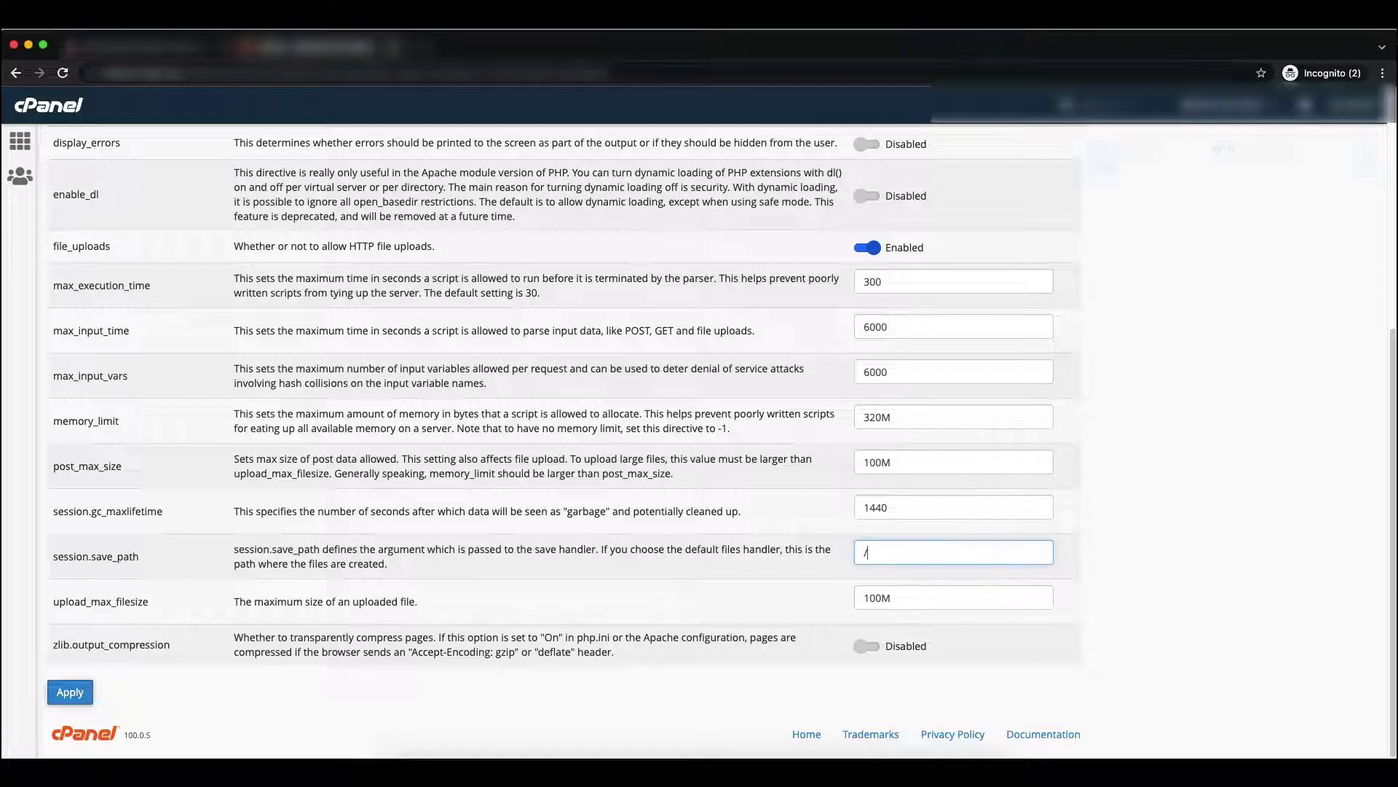
type("tmp")
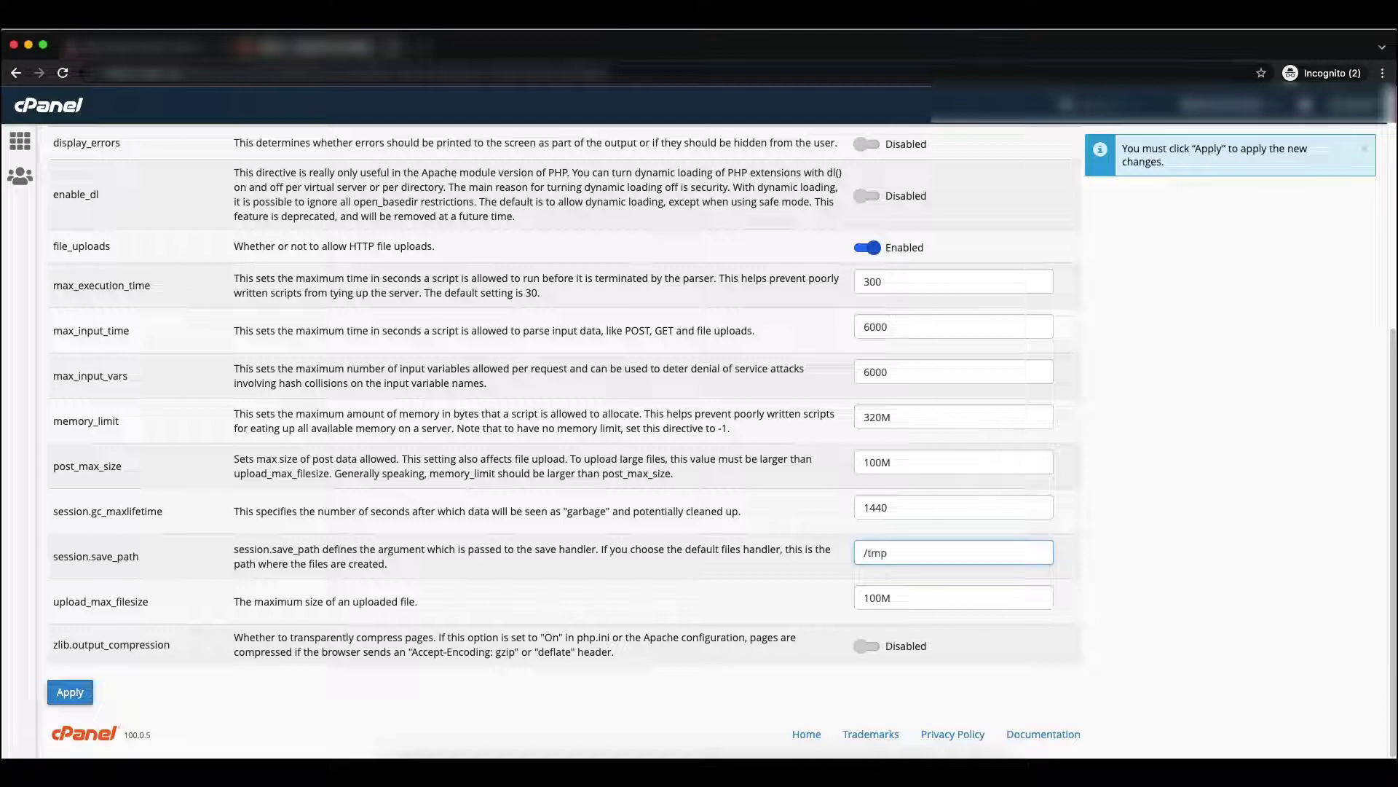
left_click(1139, 583)
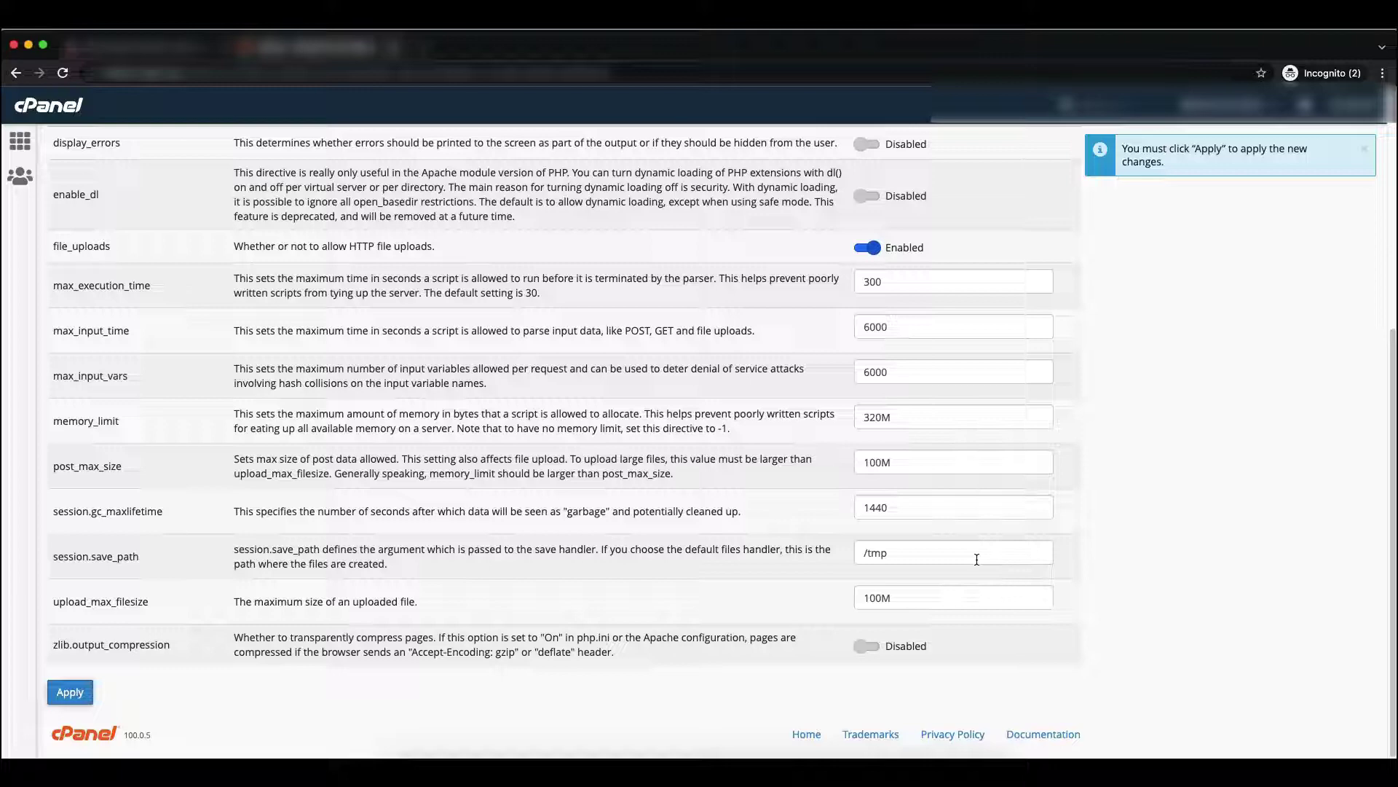
left_click(82, 693)
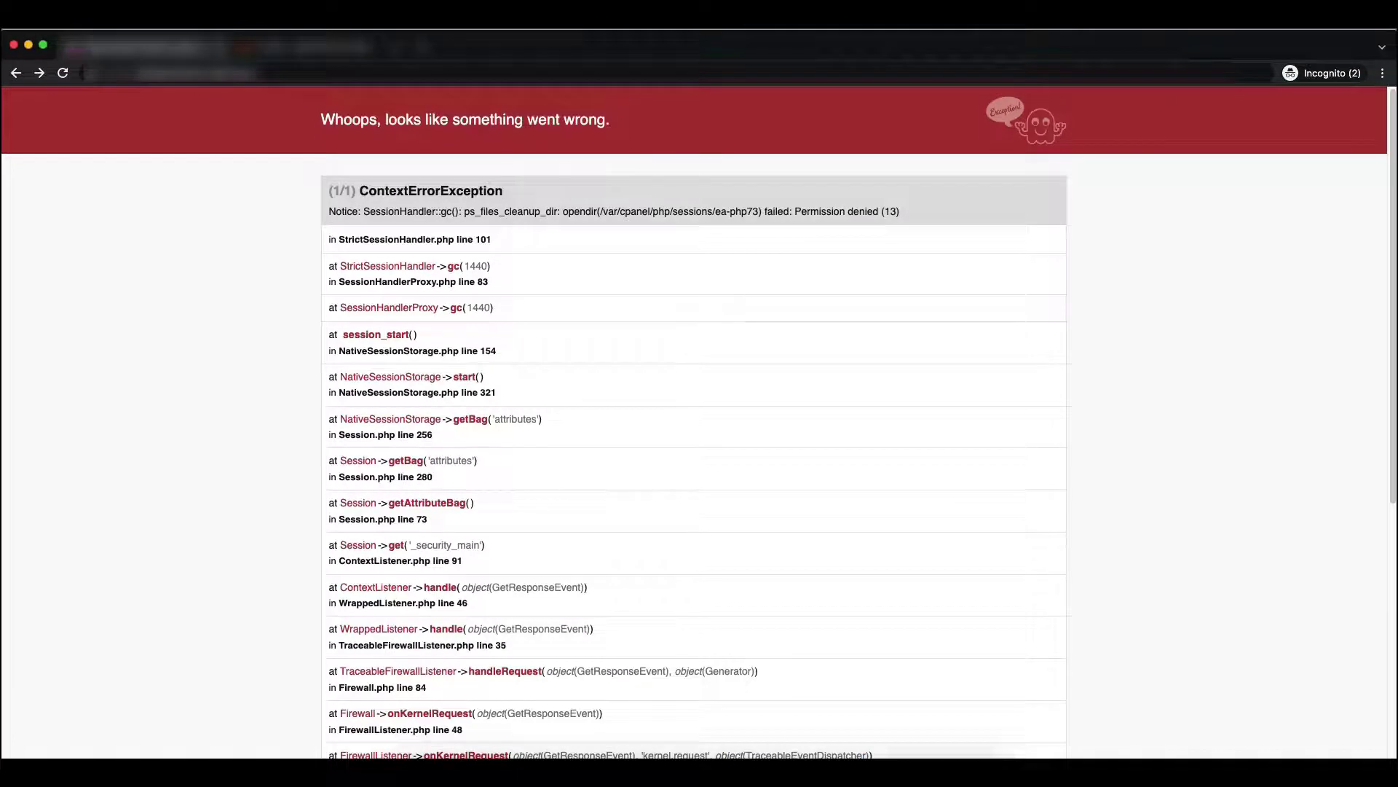
left_click(191, 73)
key("alt+Return")
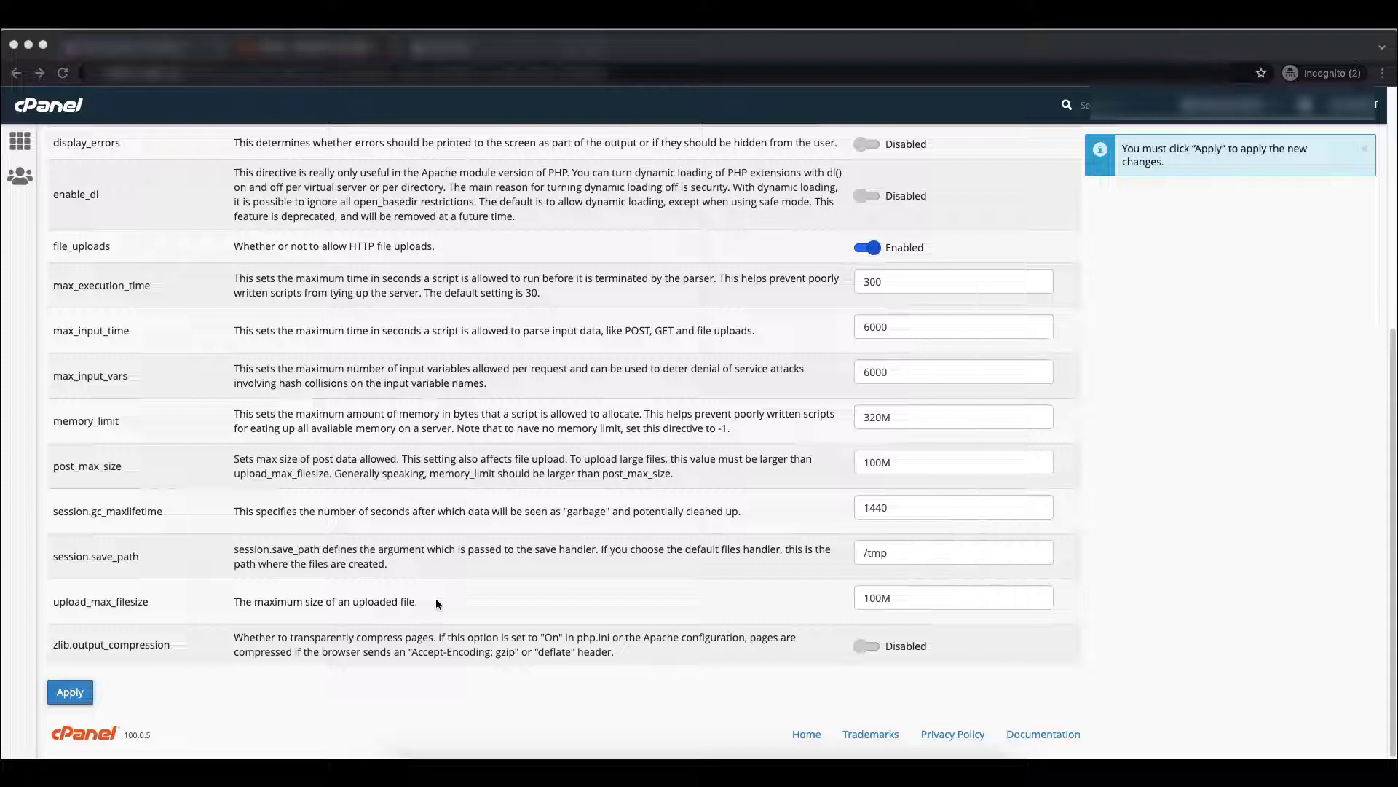
- Lower memory_limit to 20M, apply it, and switch to the storefront tab
left_click(875, 417)
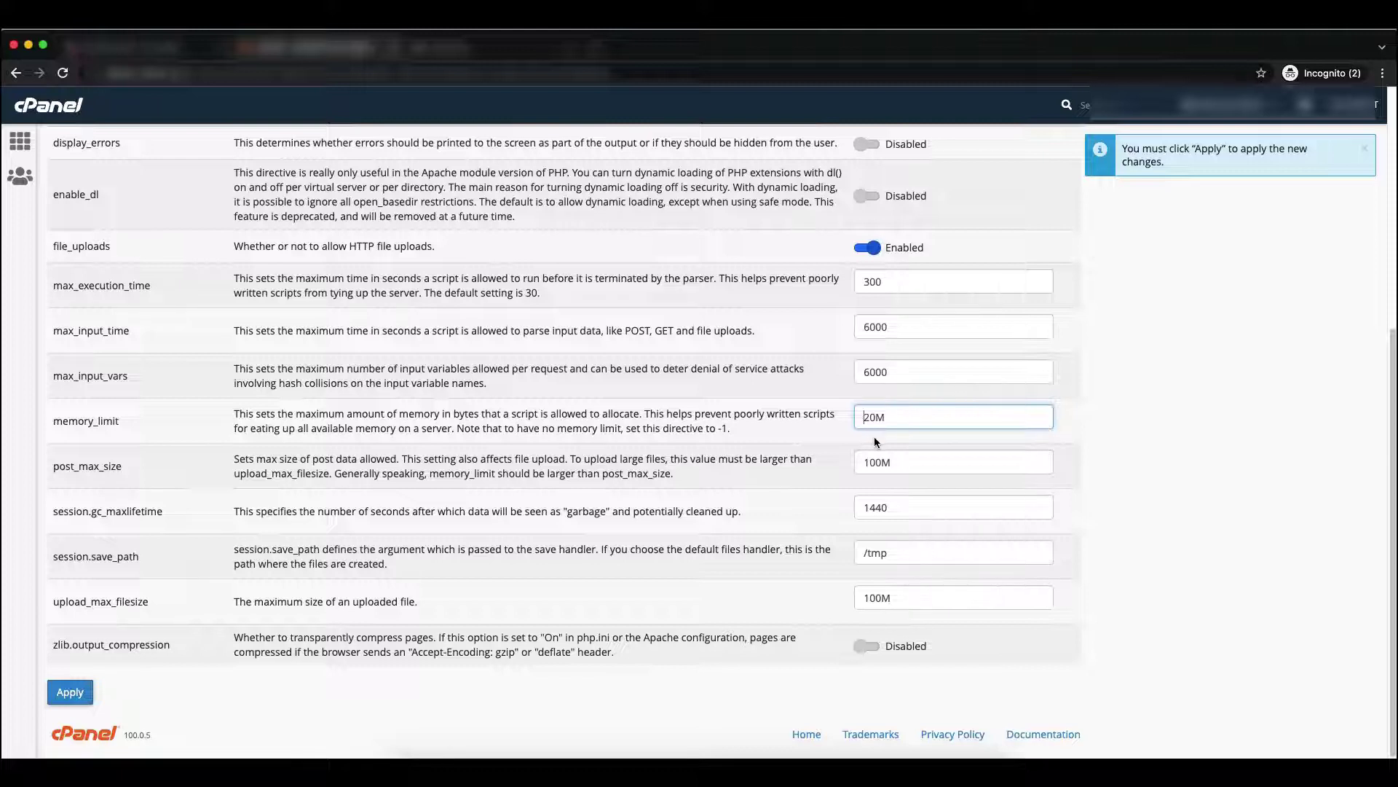
left_click(66, 695)
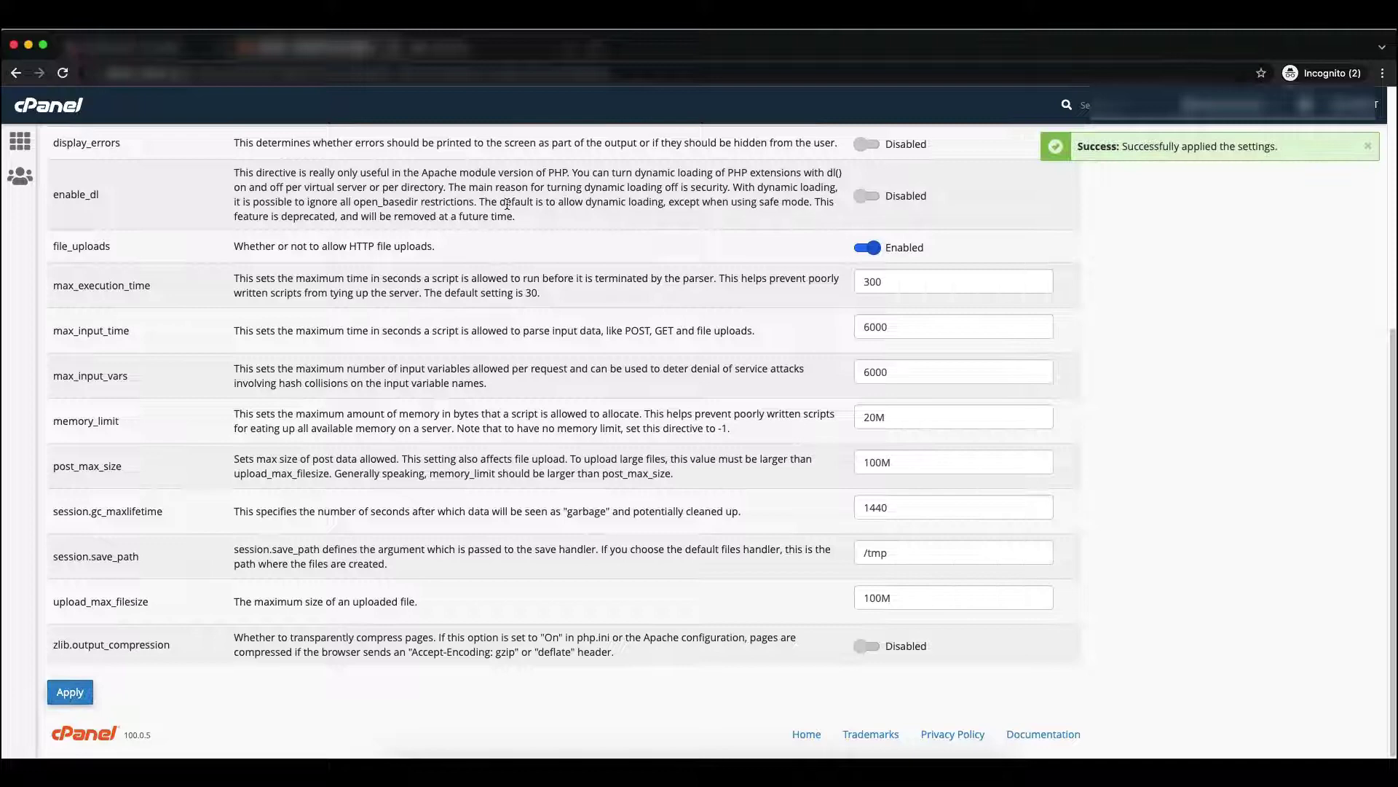
left_click(440, 47)
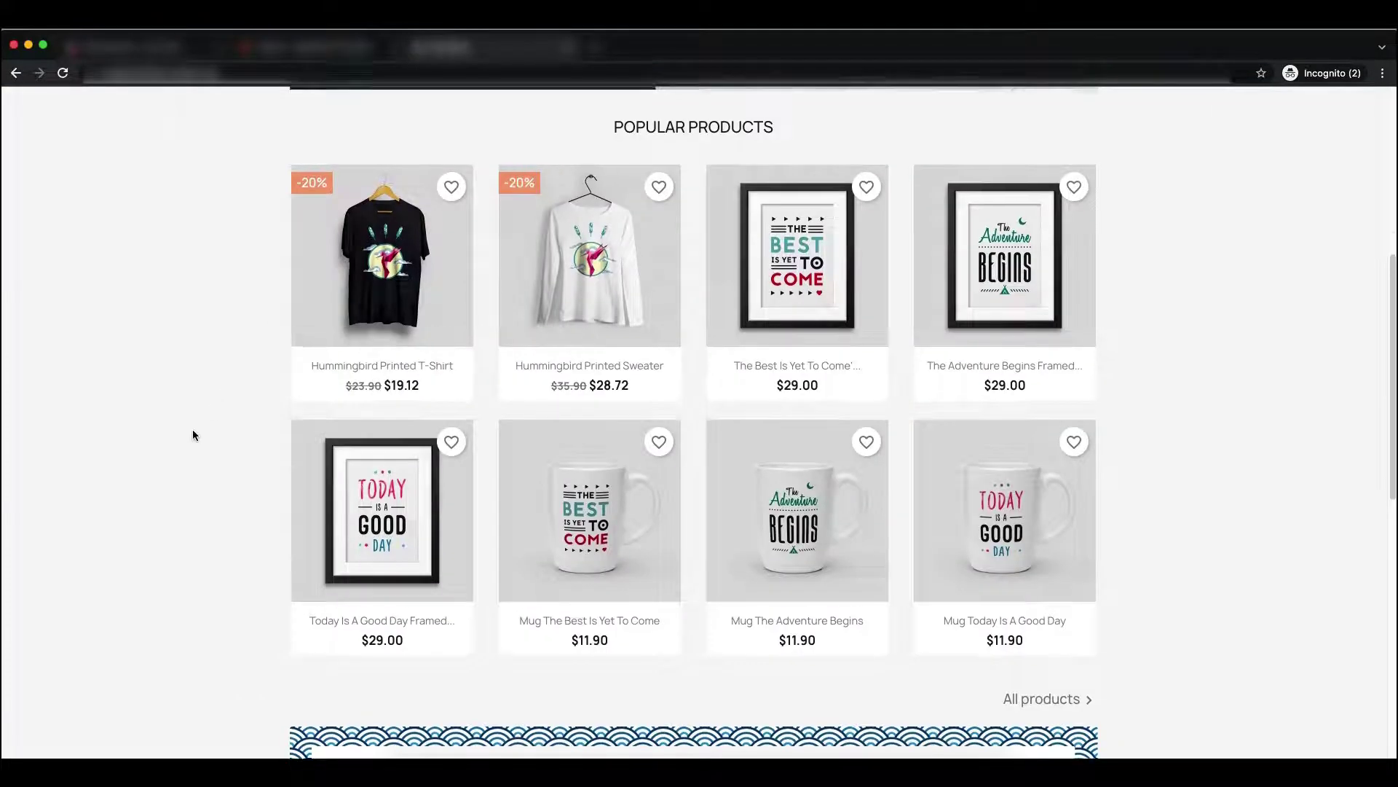
- Reload the storefront to trigger the out-of-memory error
scroll(163, 409, "up", 2)
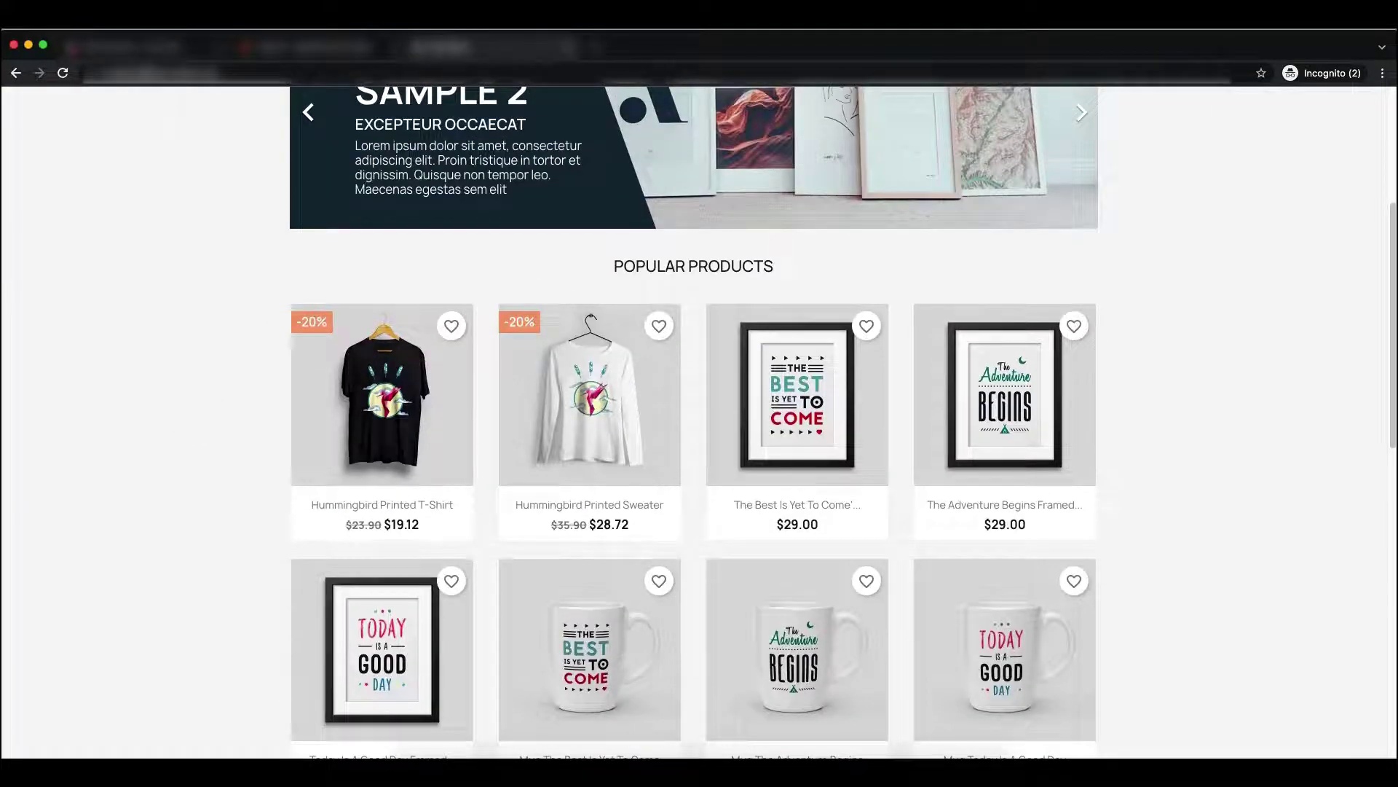
left_click(64, 74)
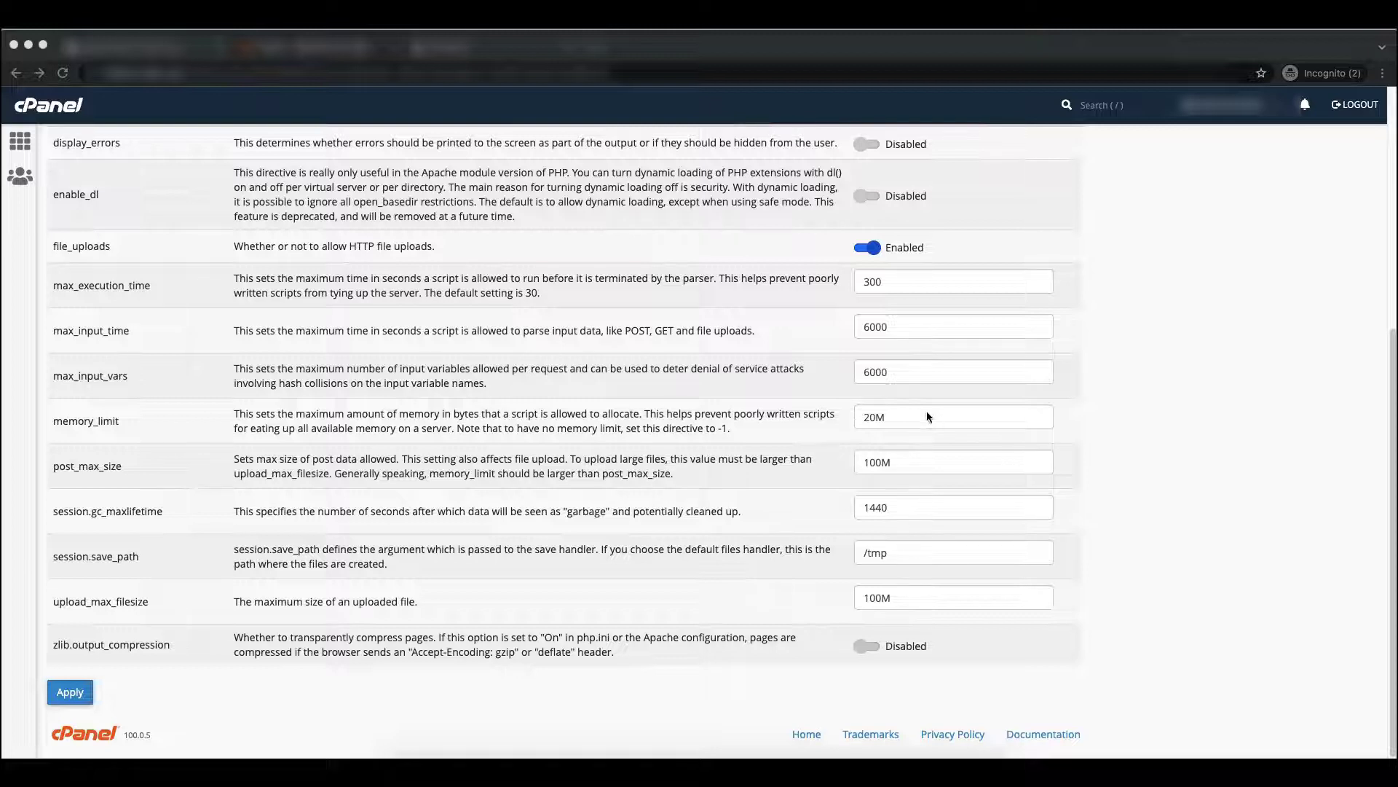
- Restore memory_limit to 320M and apply it
left_click(866, 418)
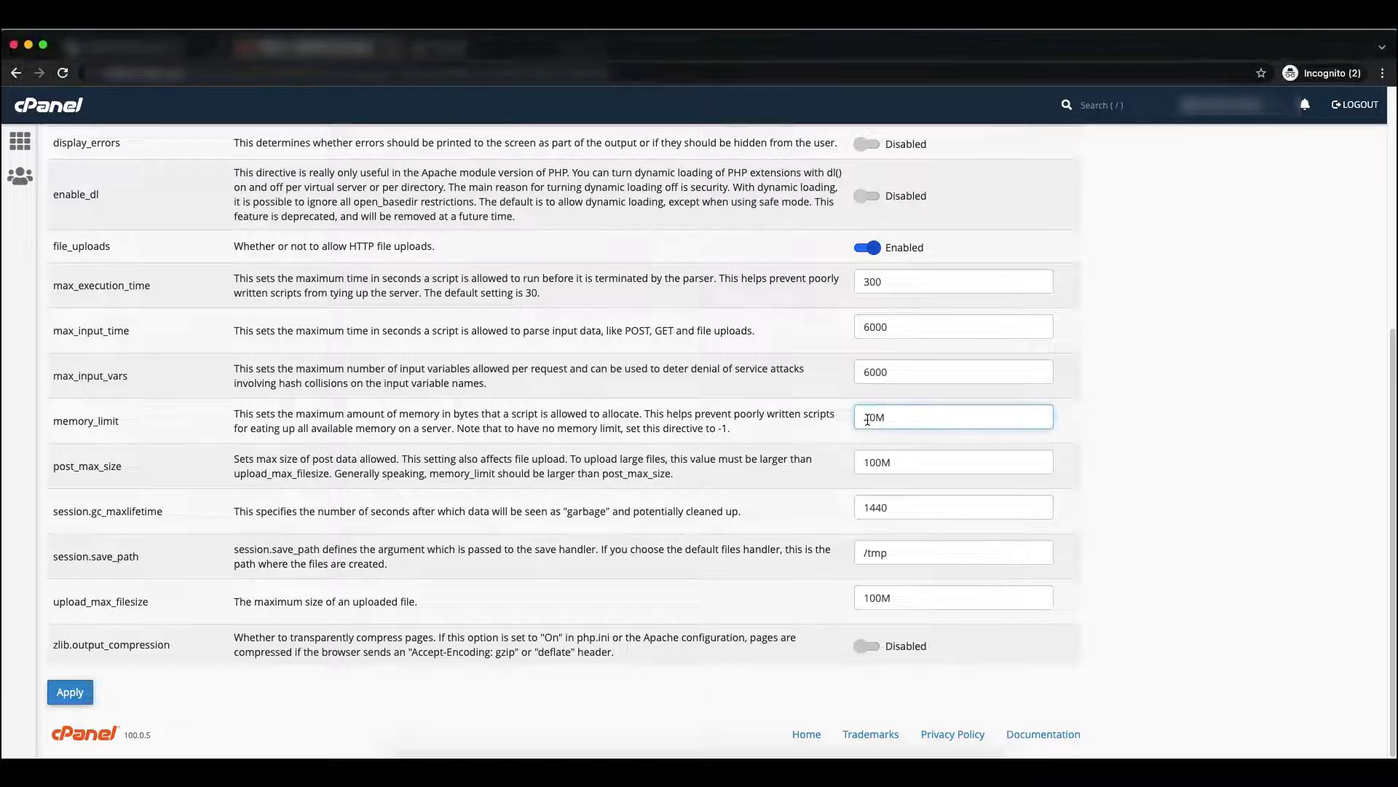
type("3")
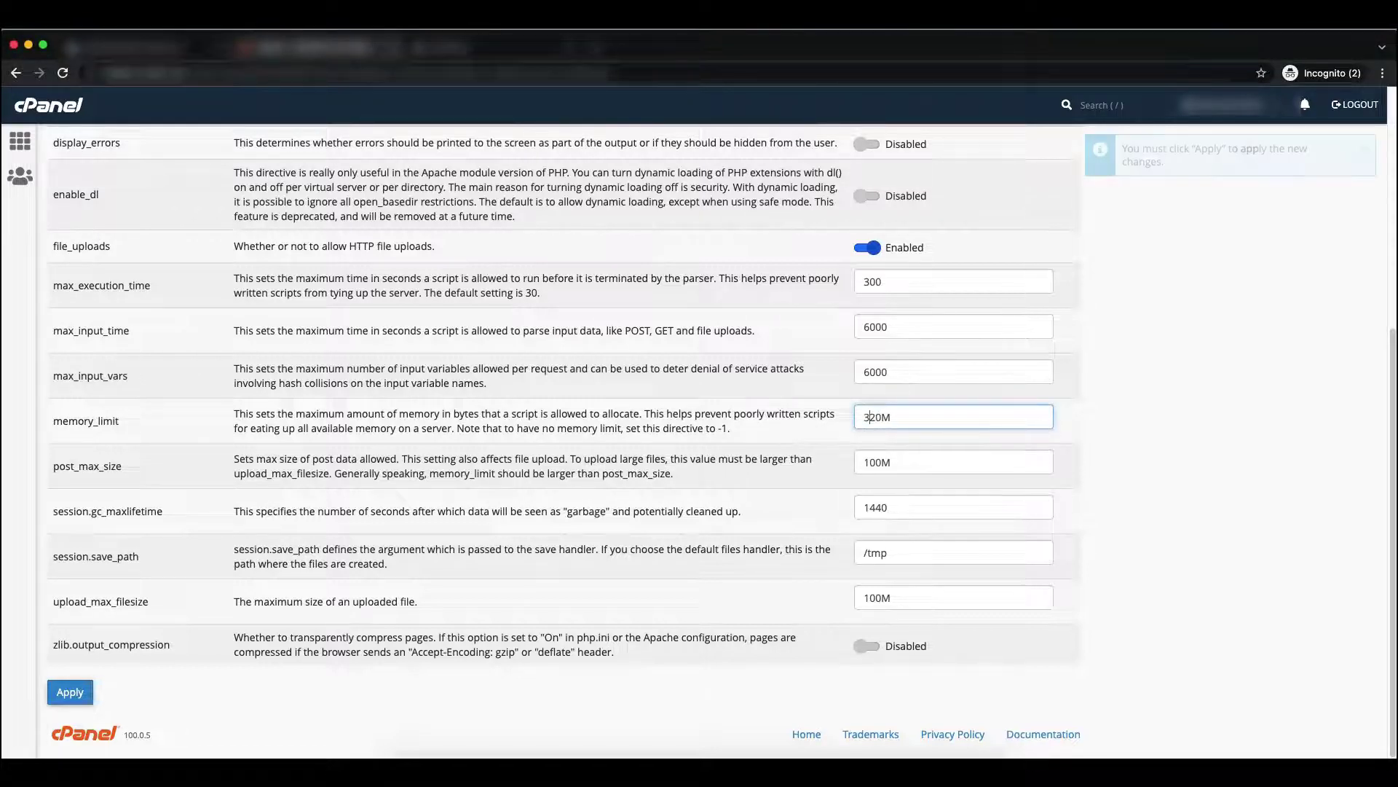
left_click(75, 690)
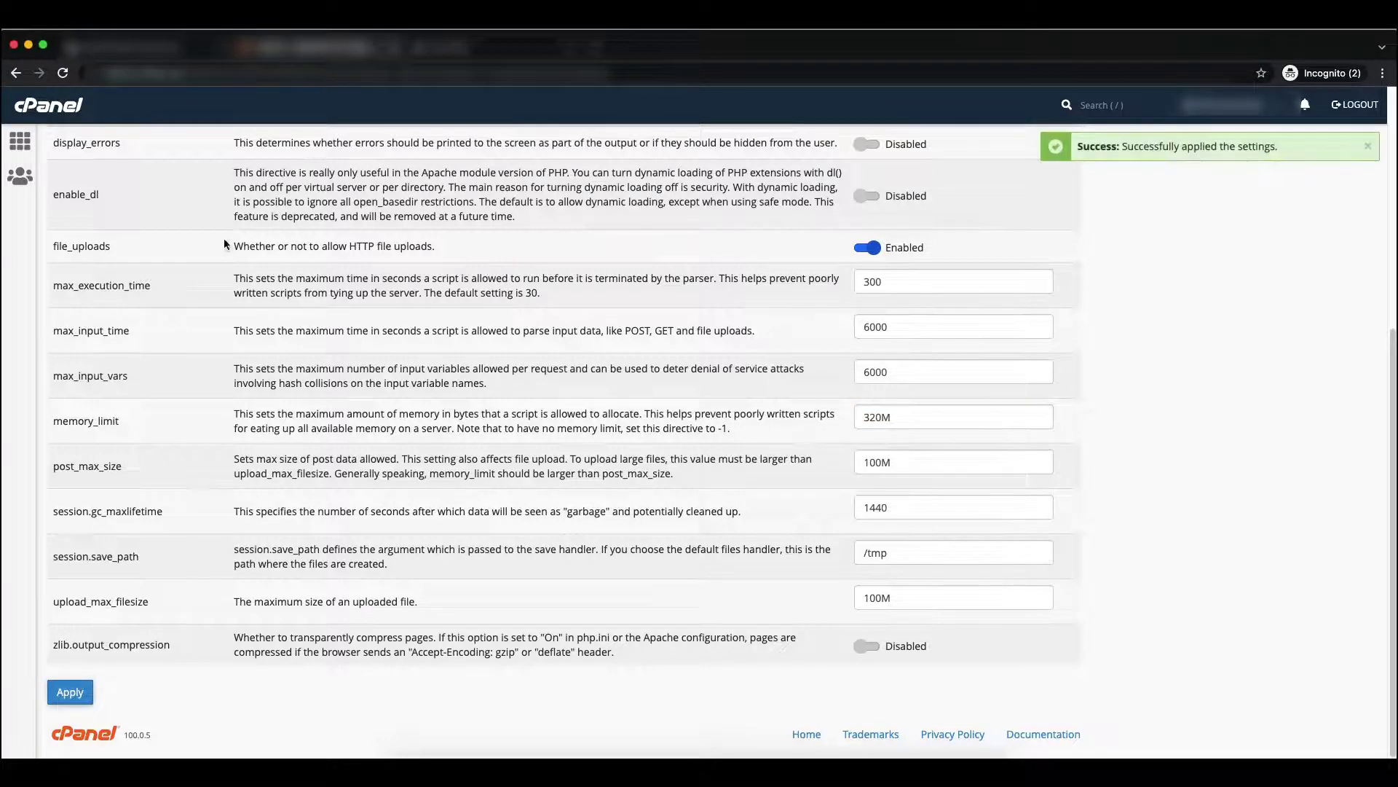
- Load the shop's storefront URL in a new private tab and scroll its homepage
key("super+t")
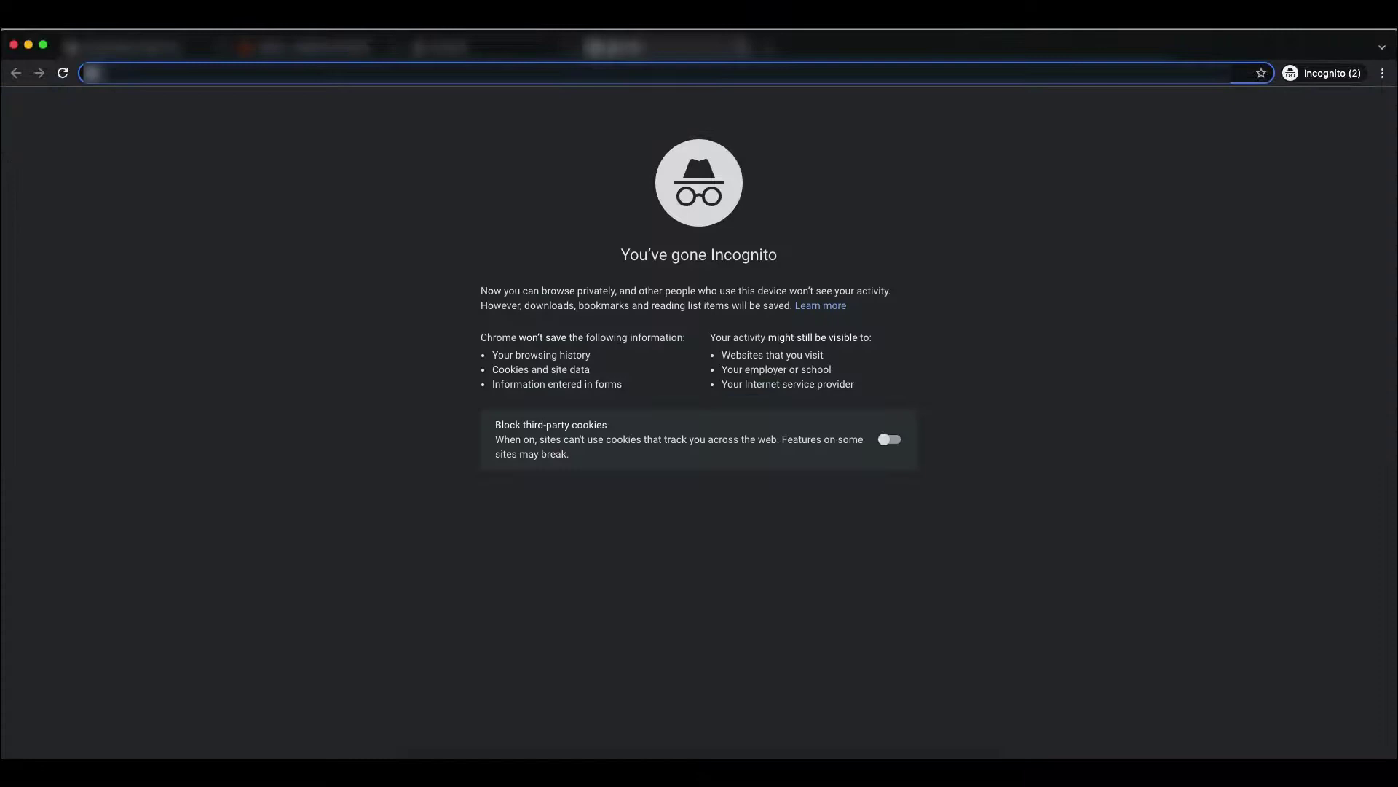
key("super+v")
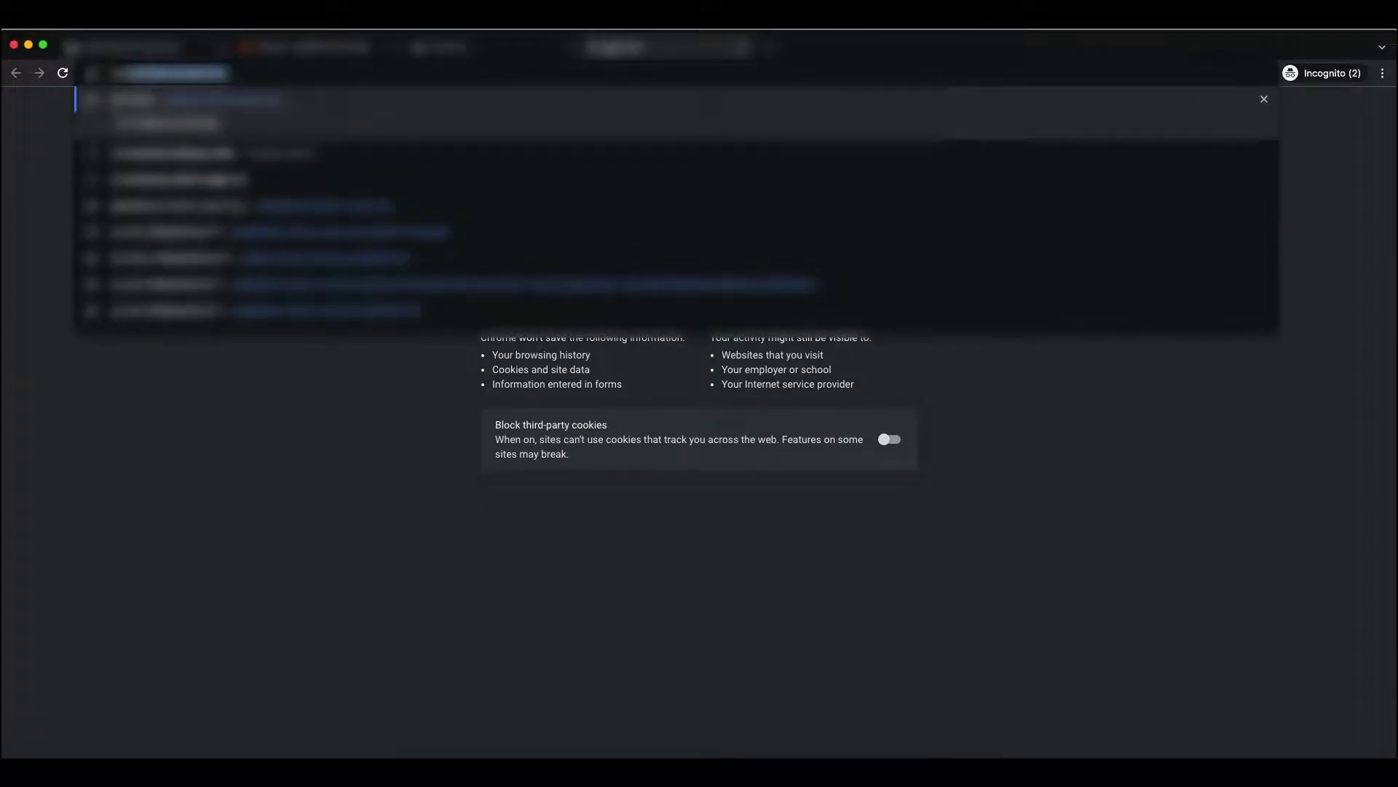
key("Return")
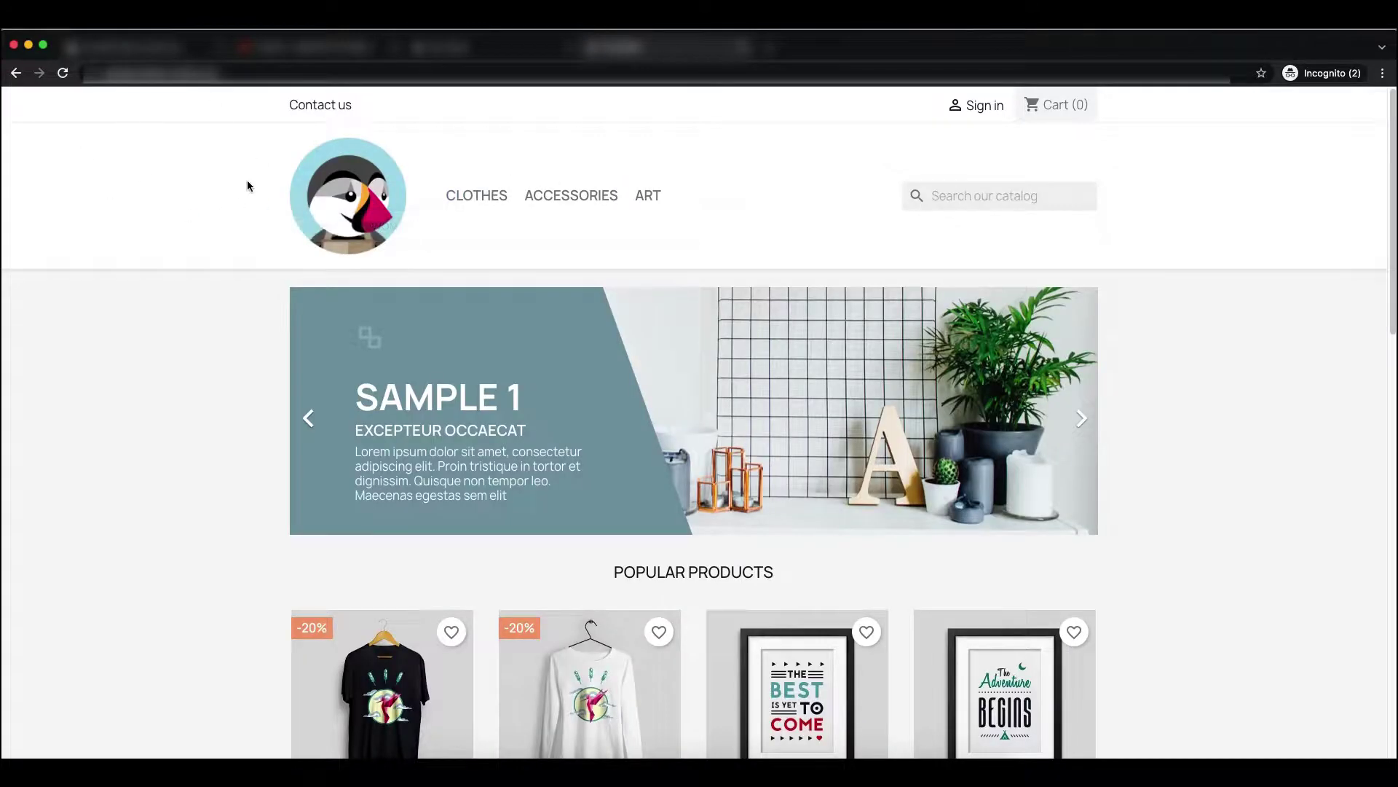
scroll(205, 514, "down", 8)
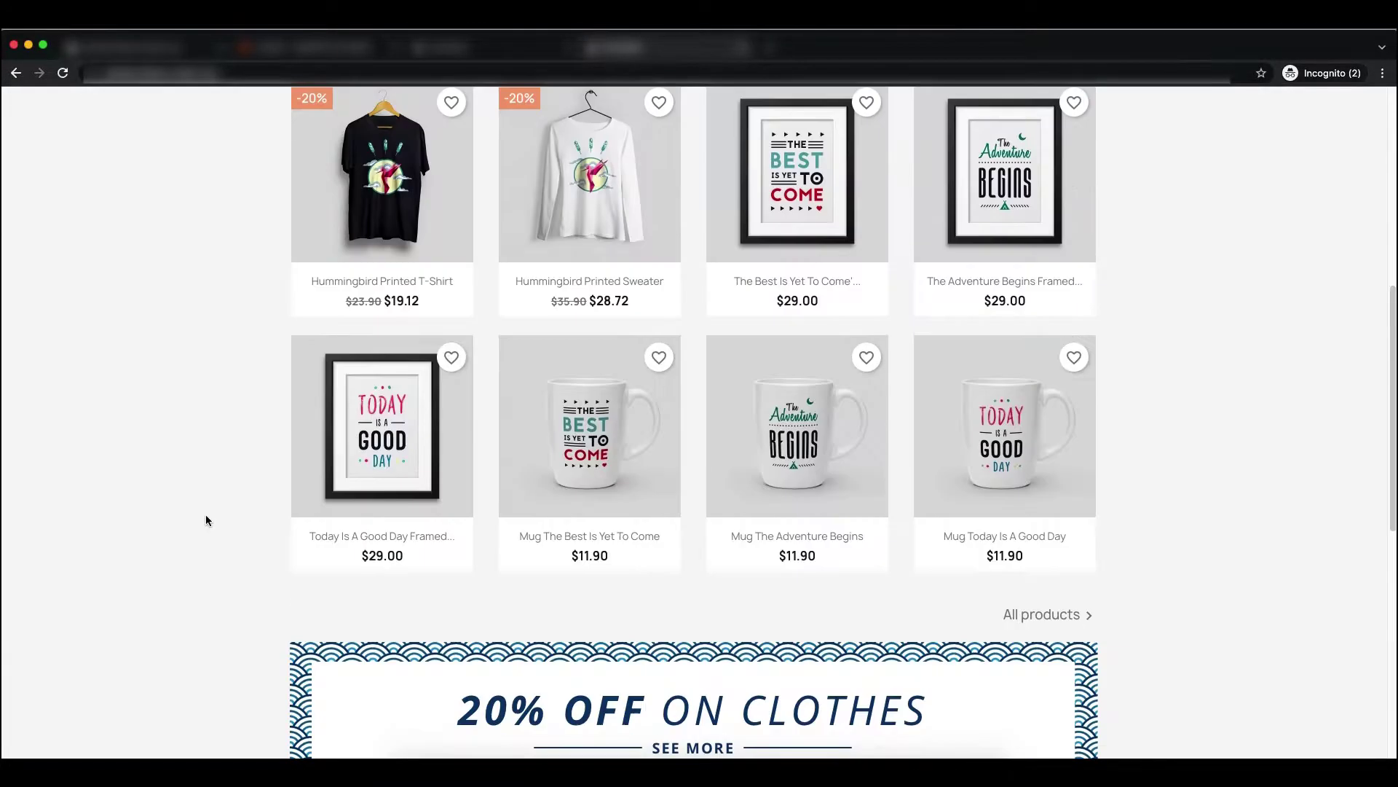
scroll(226, 583, "up", 8)
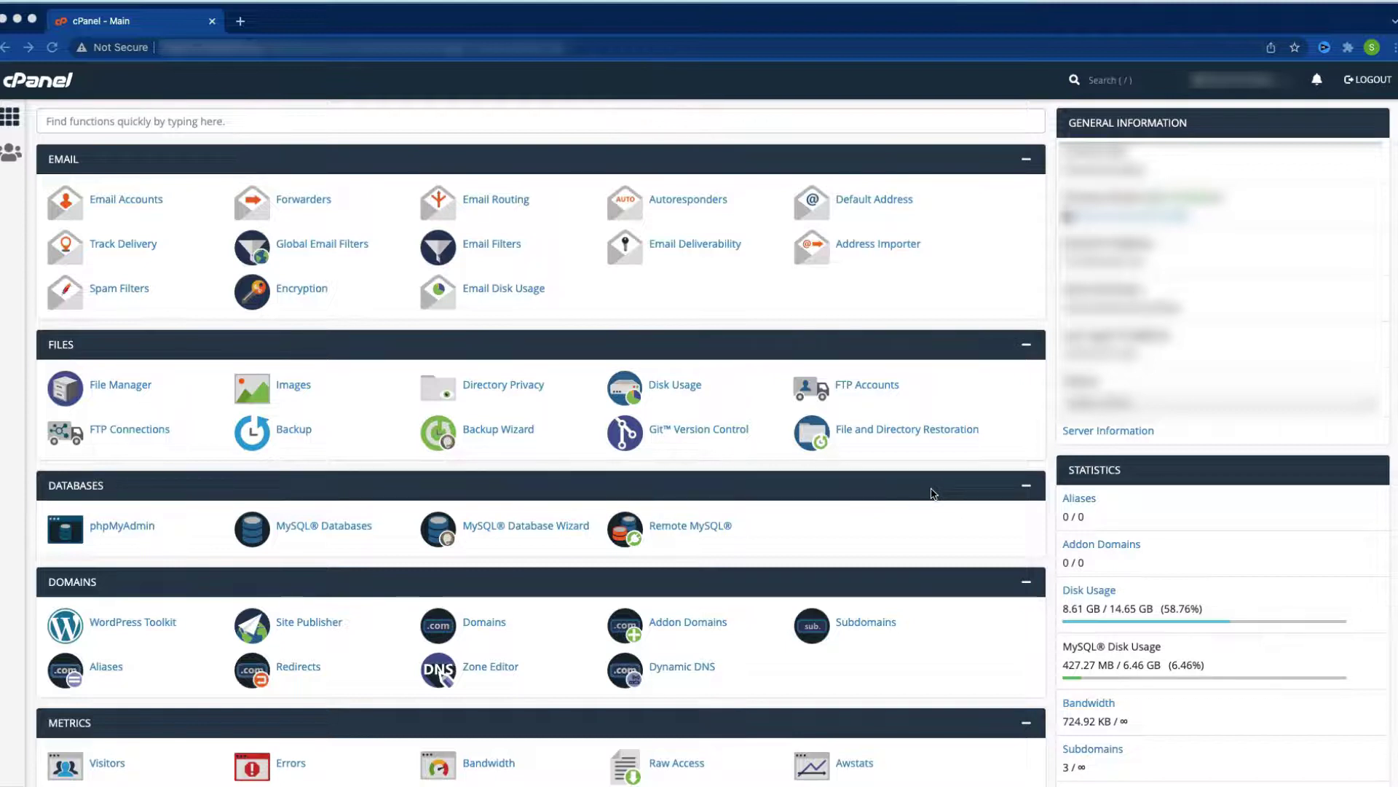
- Open File Manager via a 'file' search and navigate into the shop's config folder
left_click(501, 121)
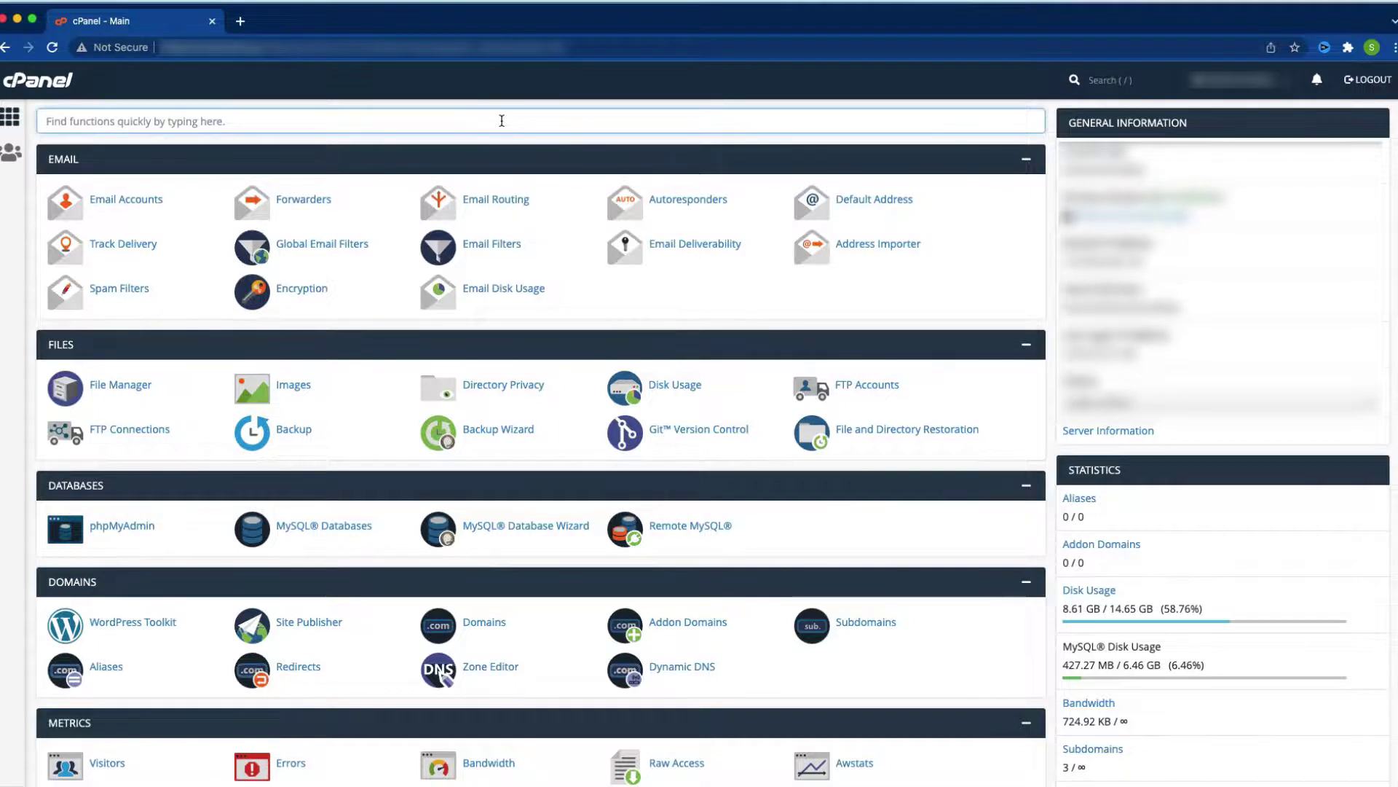
type("file")
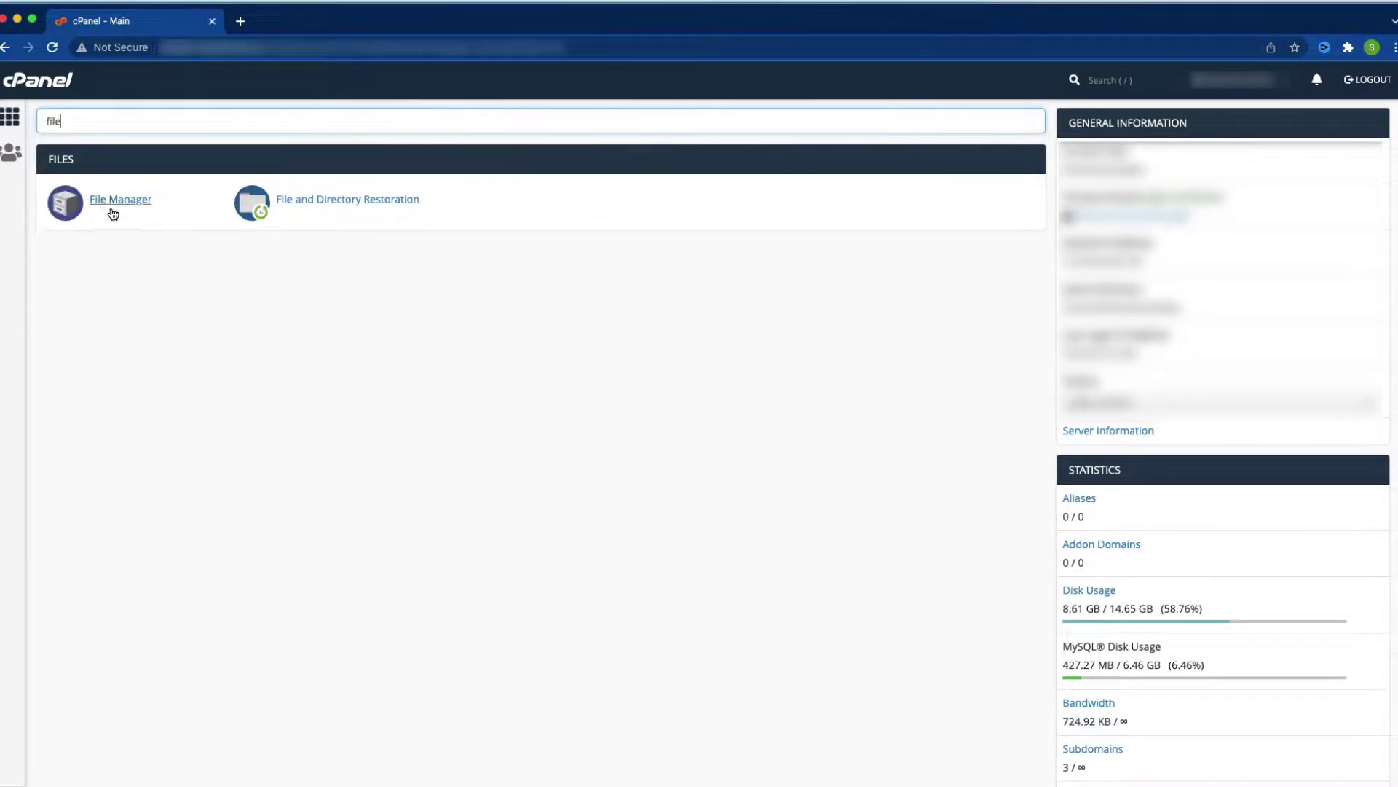
left_click(106, 206)
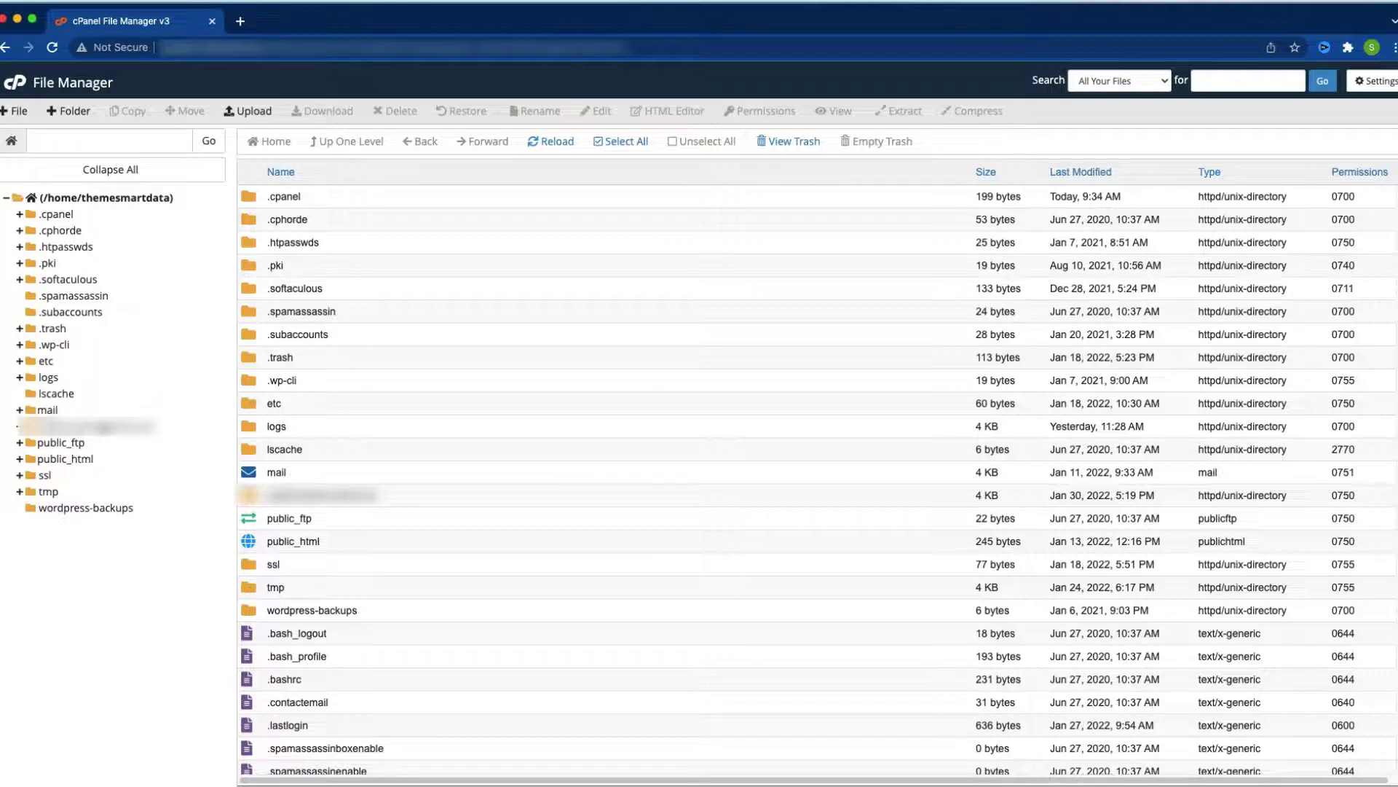
left_click(87, 427)
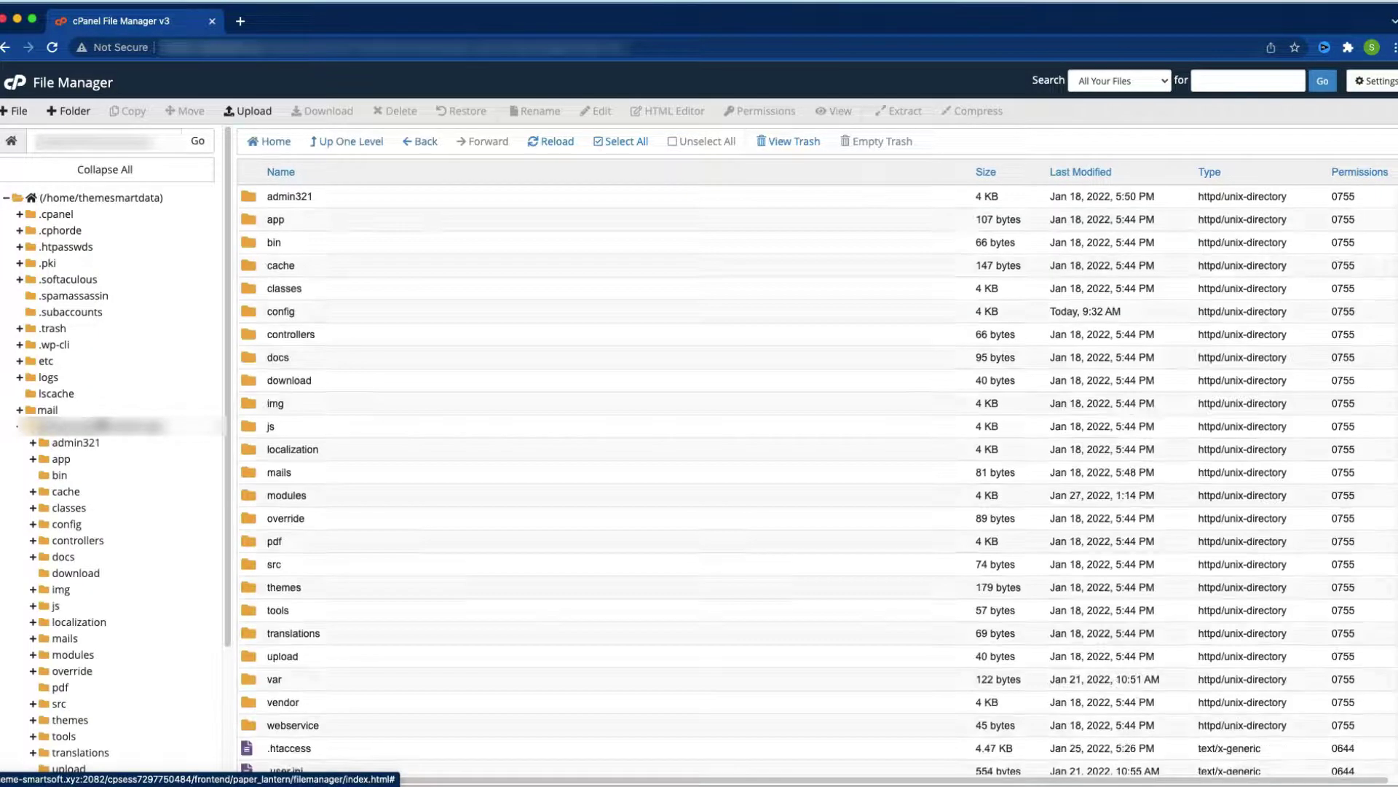
left_click(367, 313)
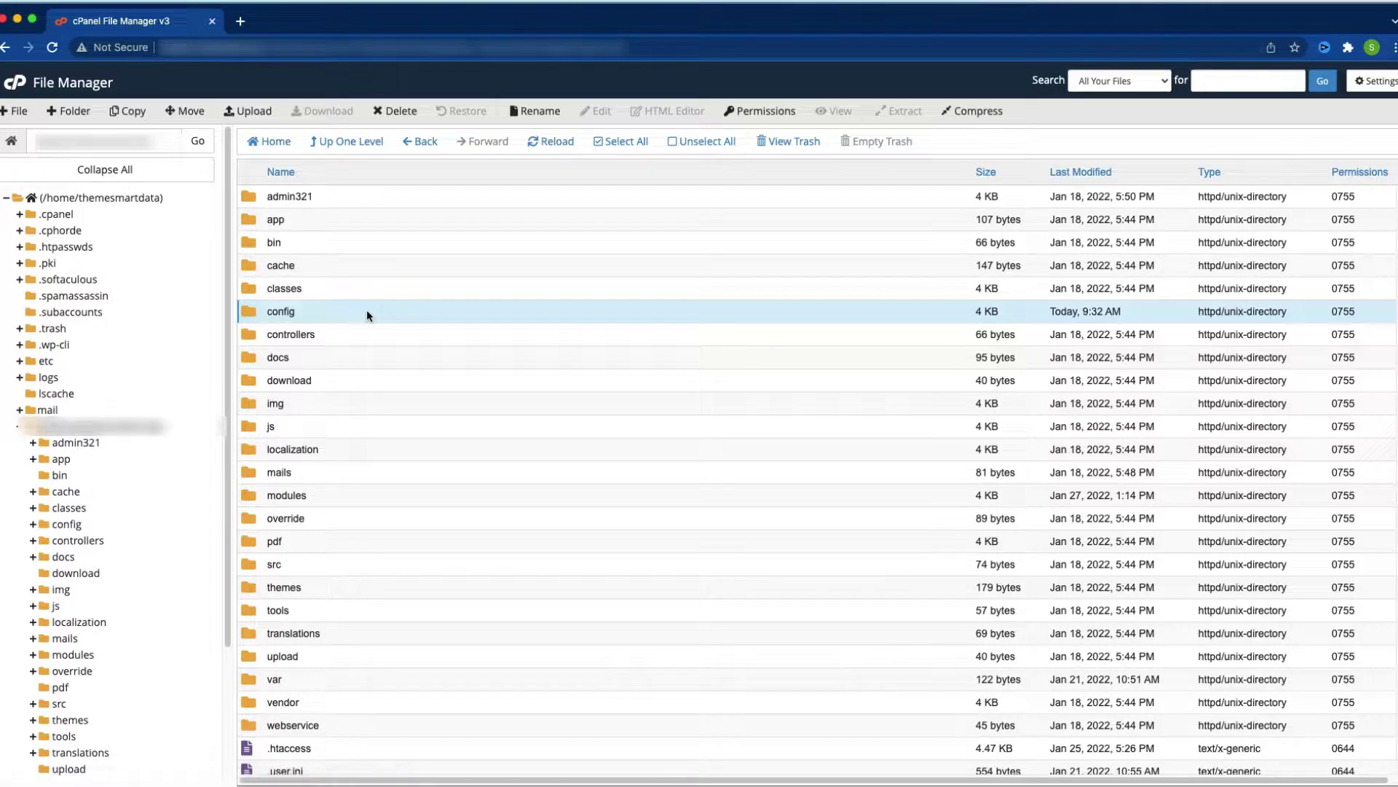
double_click(366, 309)
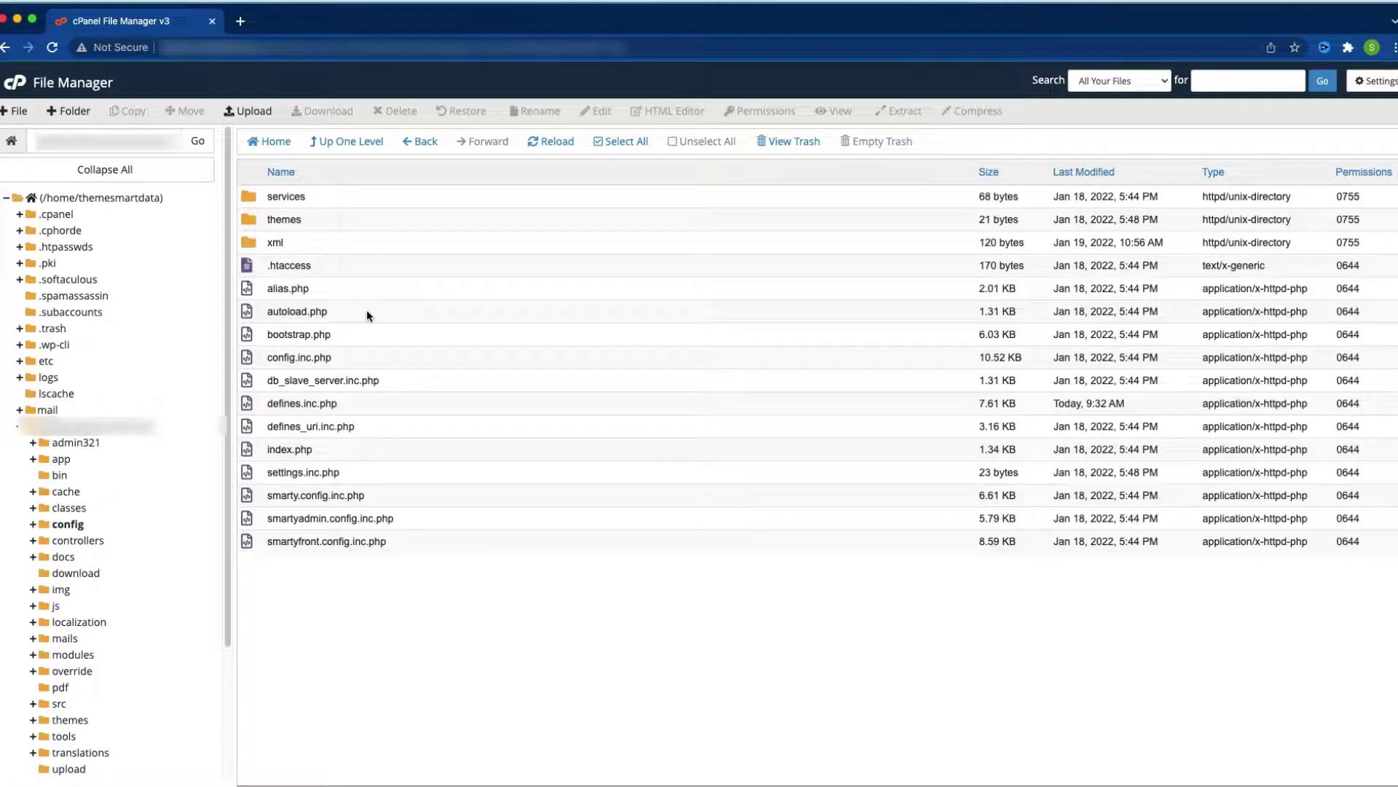
- Choose Edit on defines.inc.php and confirm opening it in the code editor
left_click(384, 407)
right_click(385, 408)
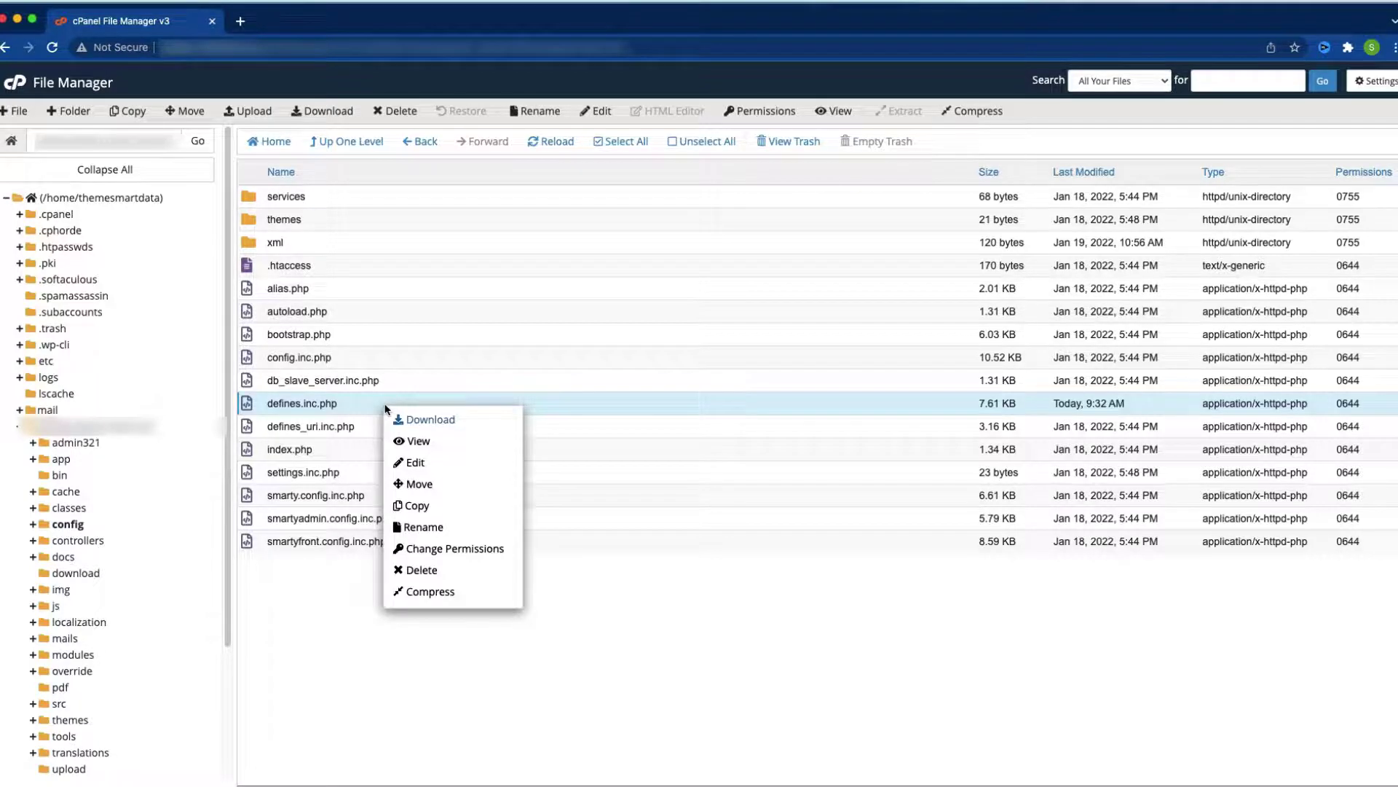
left_click(446, 460)
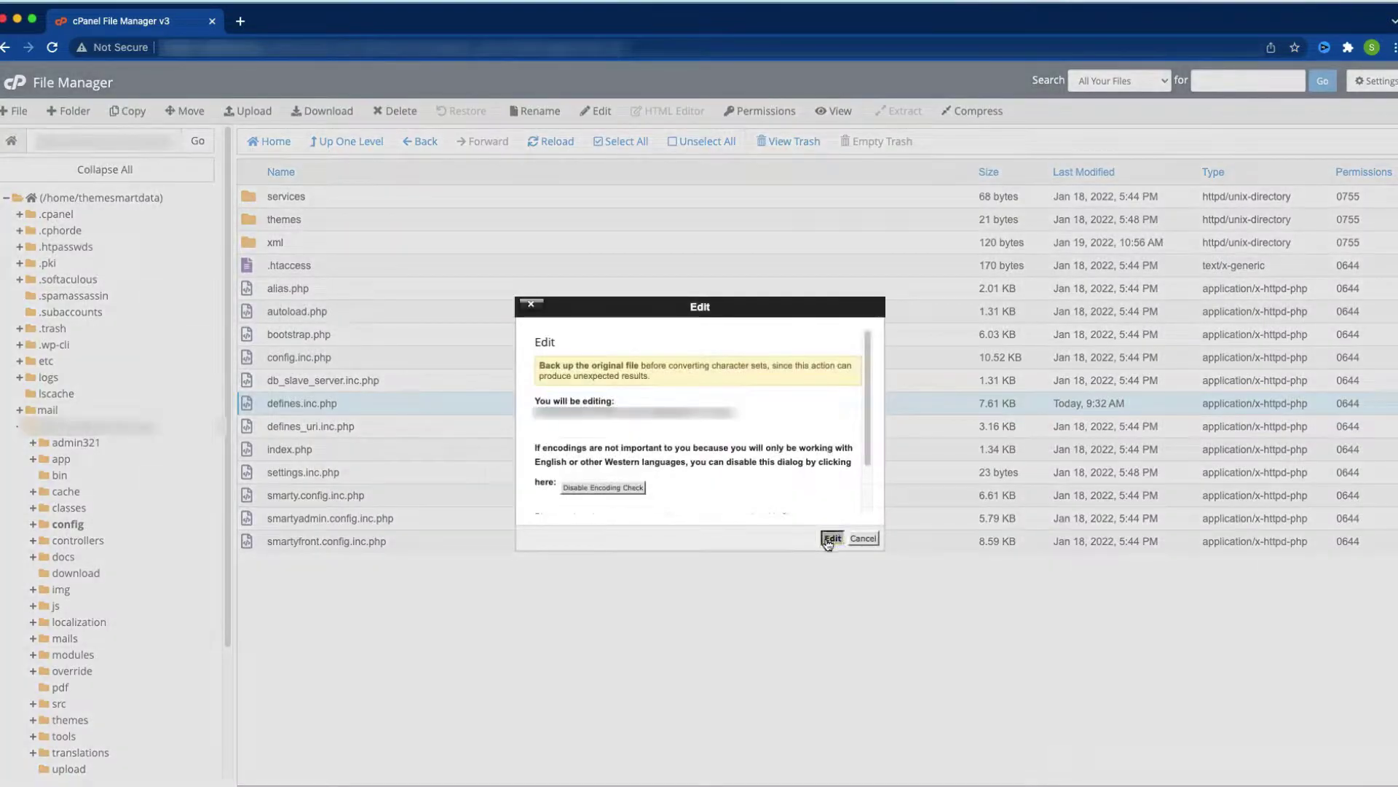
left_click(829, 536)
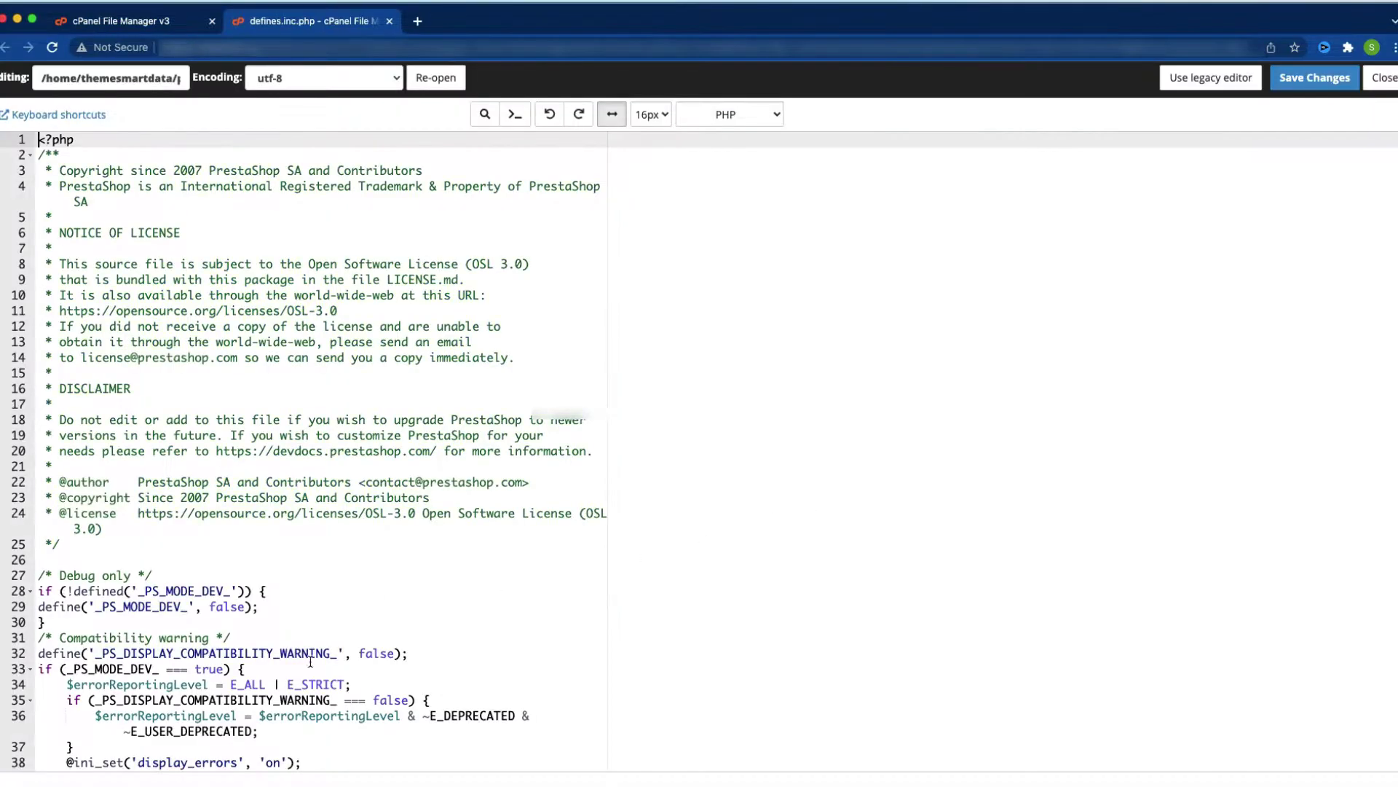
- Replace false with true in define('_PS_MODE_DEV_', false) on line 29
scroll(410, 599, "down", 2)
scroll(410, 599, "down", 3)
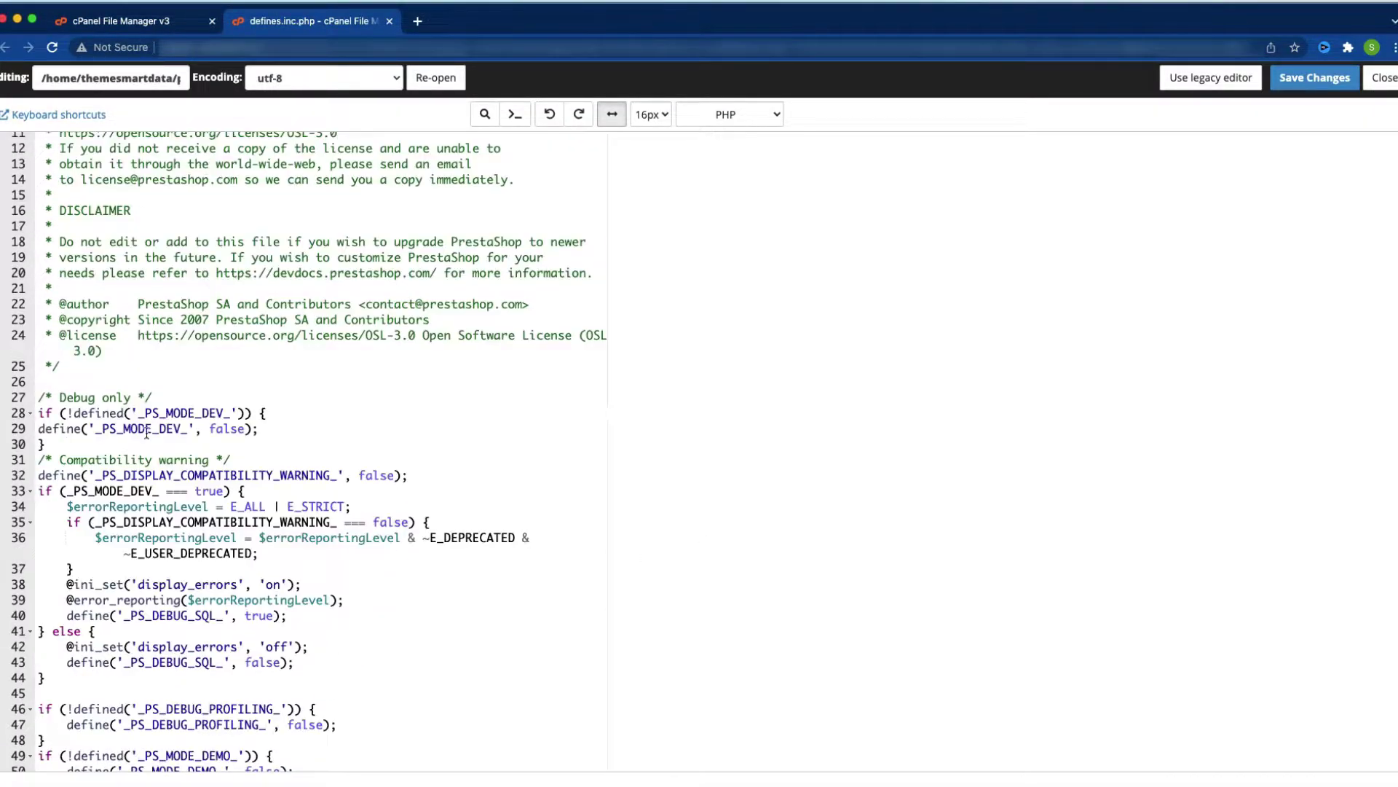
left_click_drag(39, 397, 199, 398)
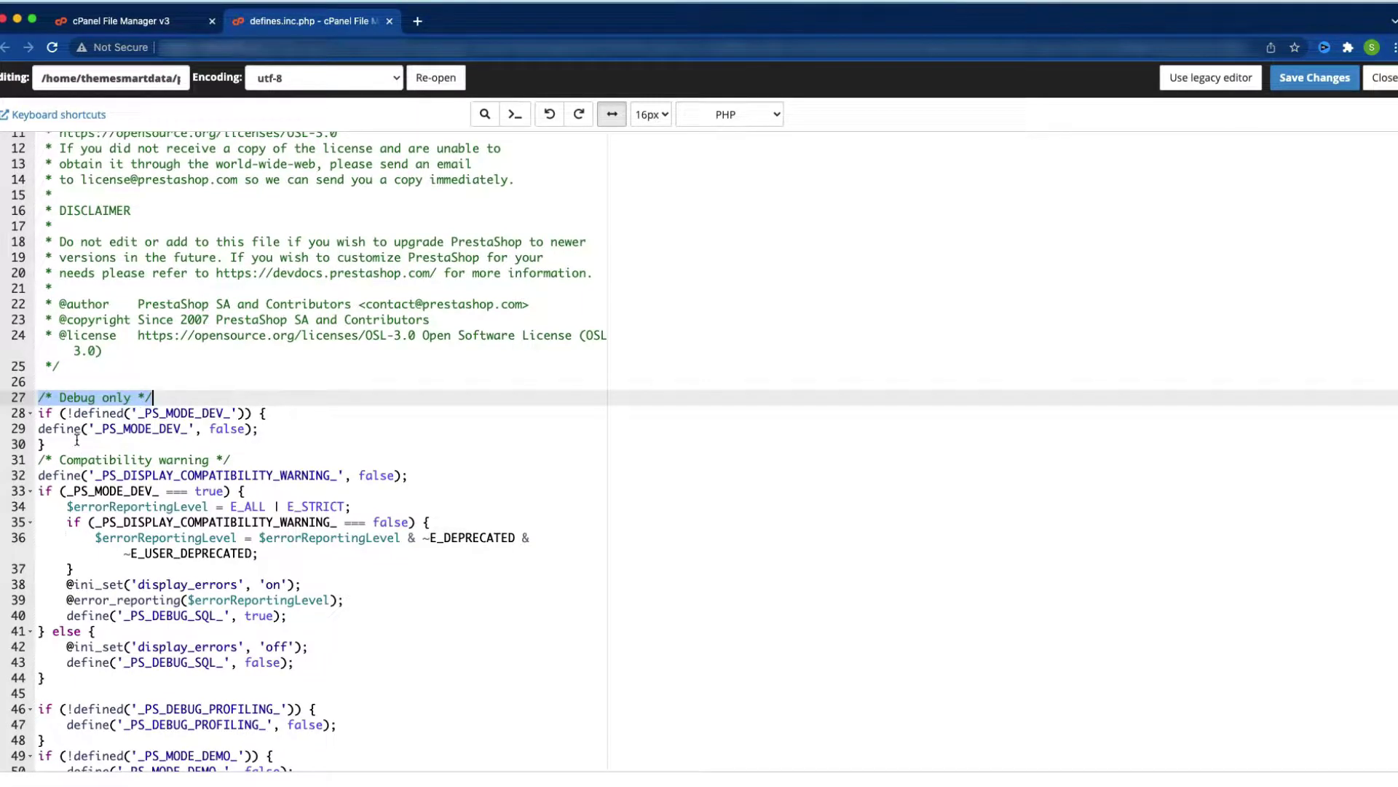
left_click(87, 413)
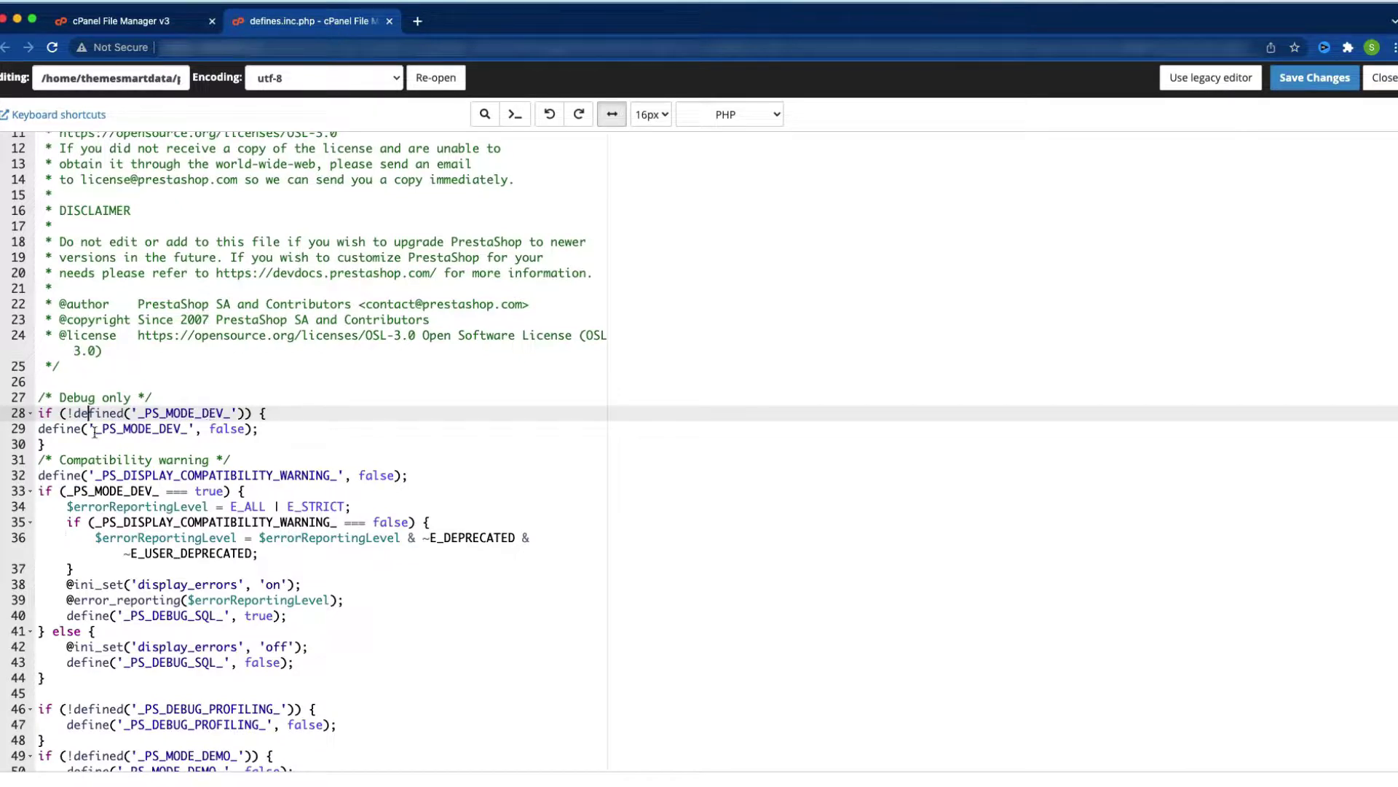
double_click(214, 429)
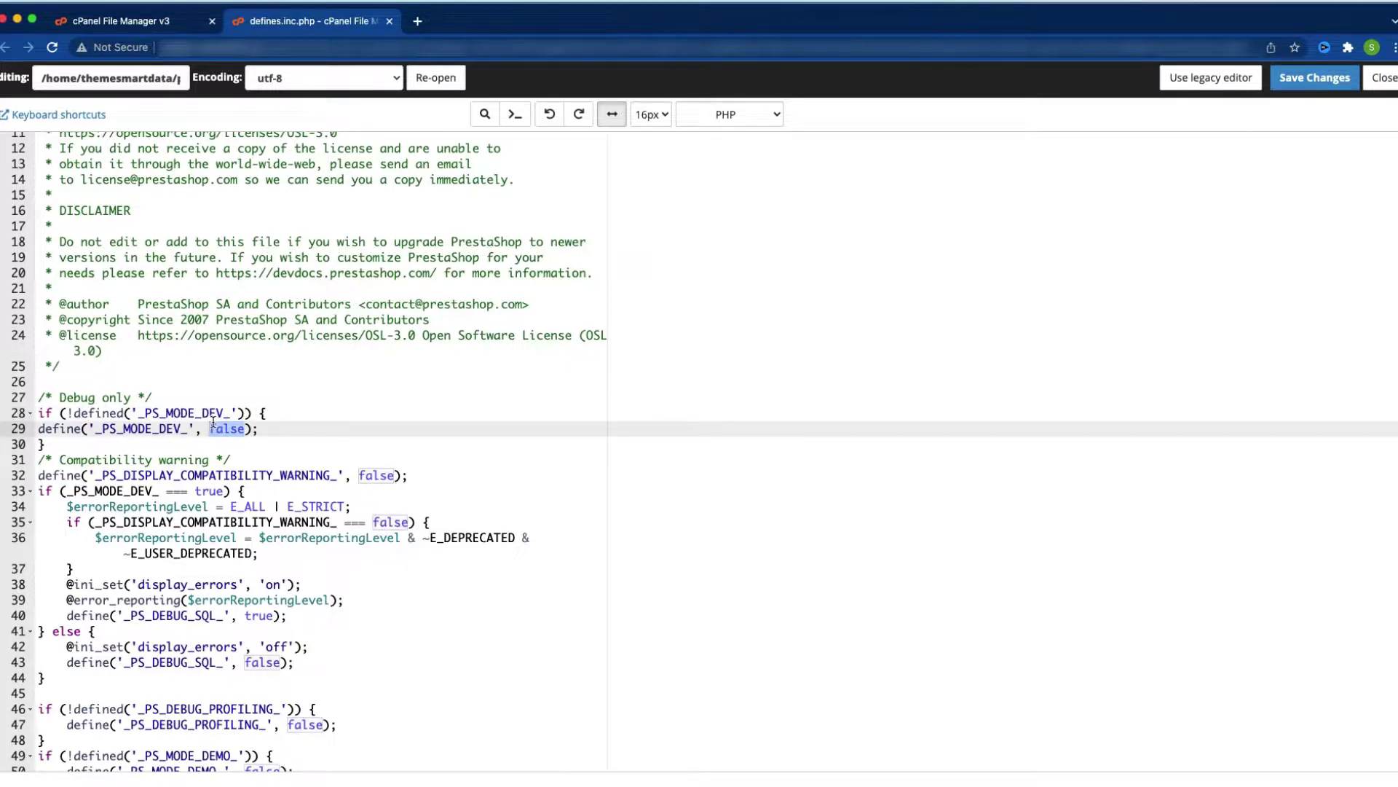
type("true")
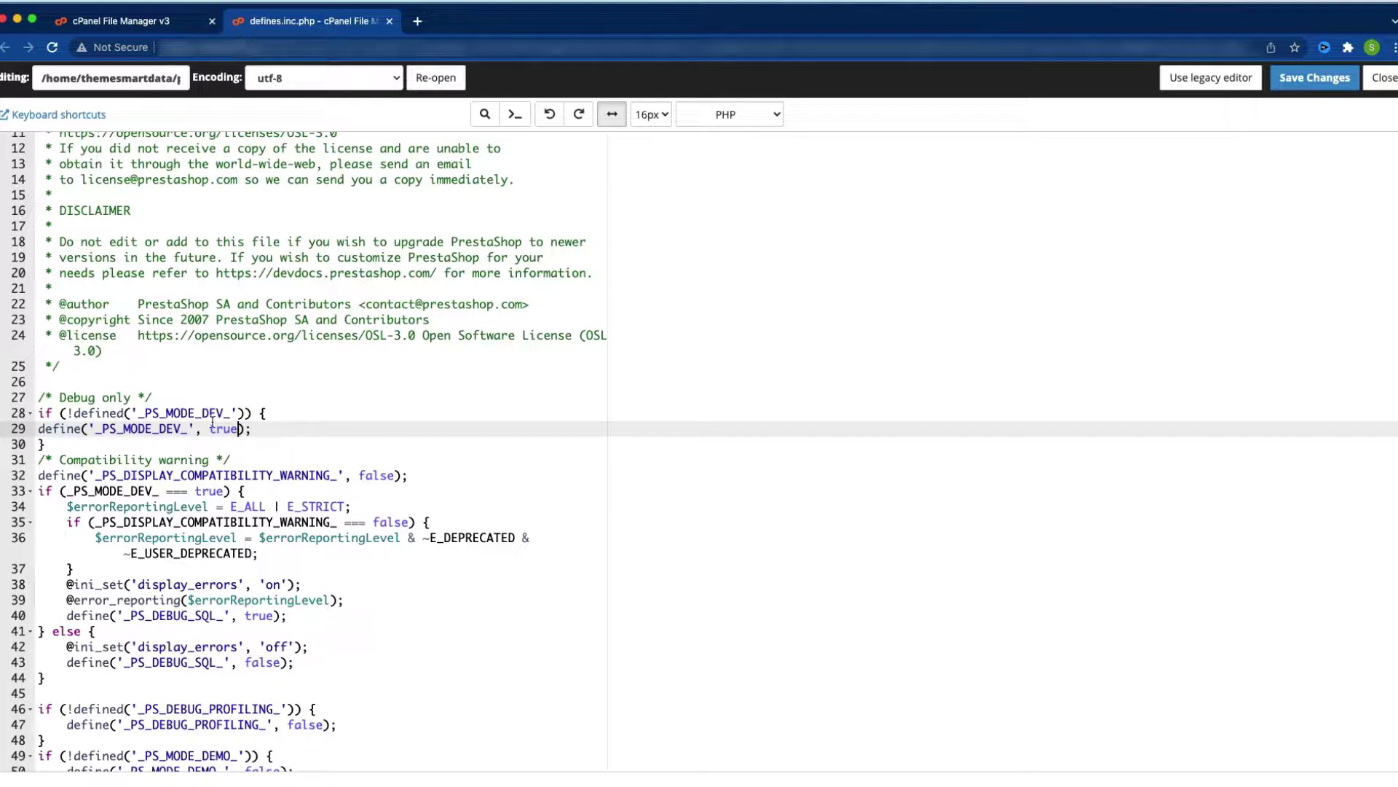
- Check the _PS_MODE_DEV_ condition and display_errors 'on' lines, then save defines.inc.php
scroll(147, 479, "down", 2)
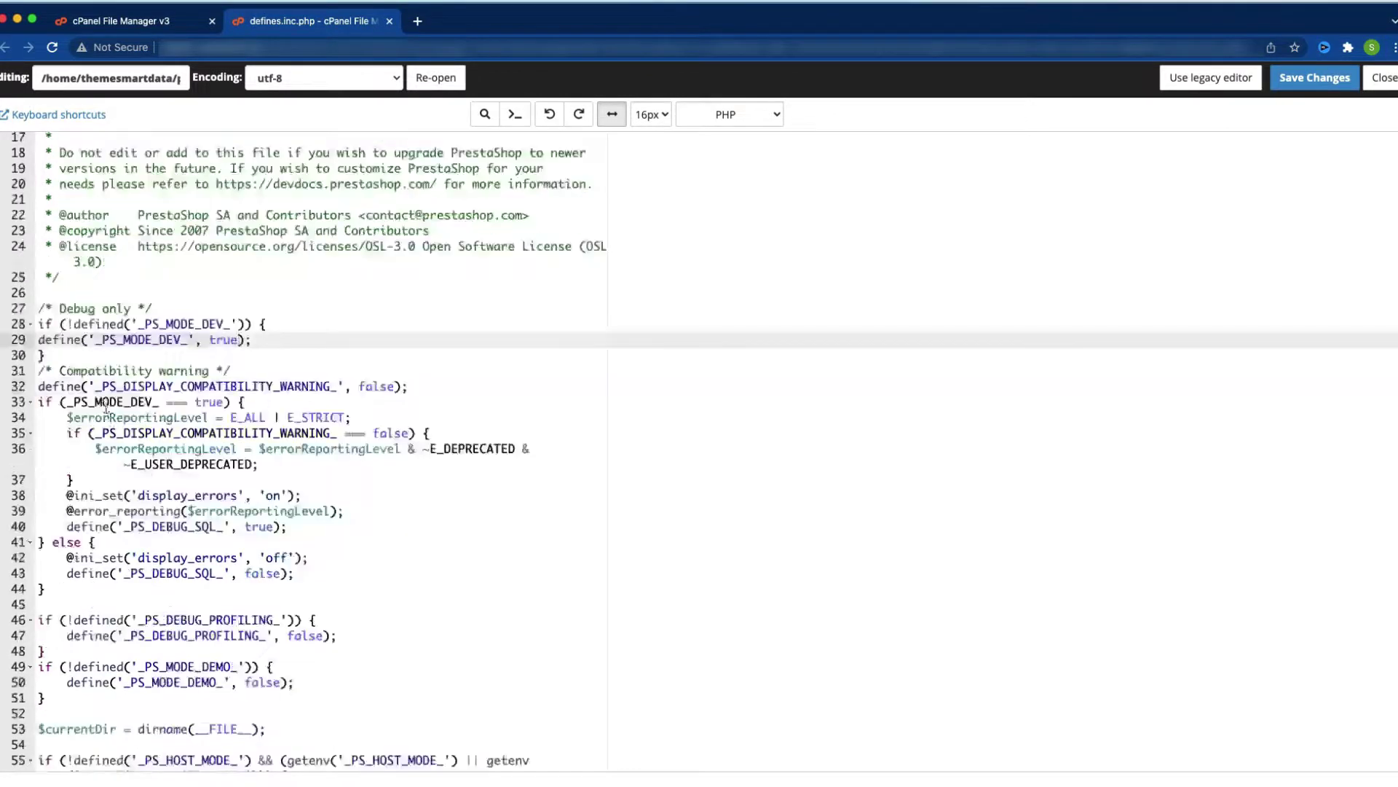
left_click(209, 401)
double_click(210, 402)
key("End")
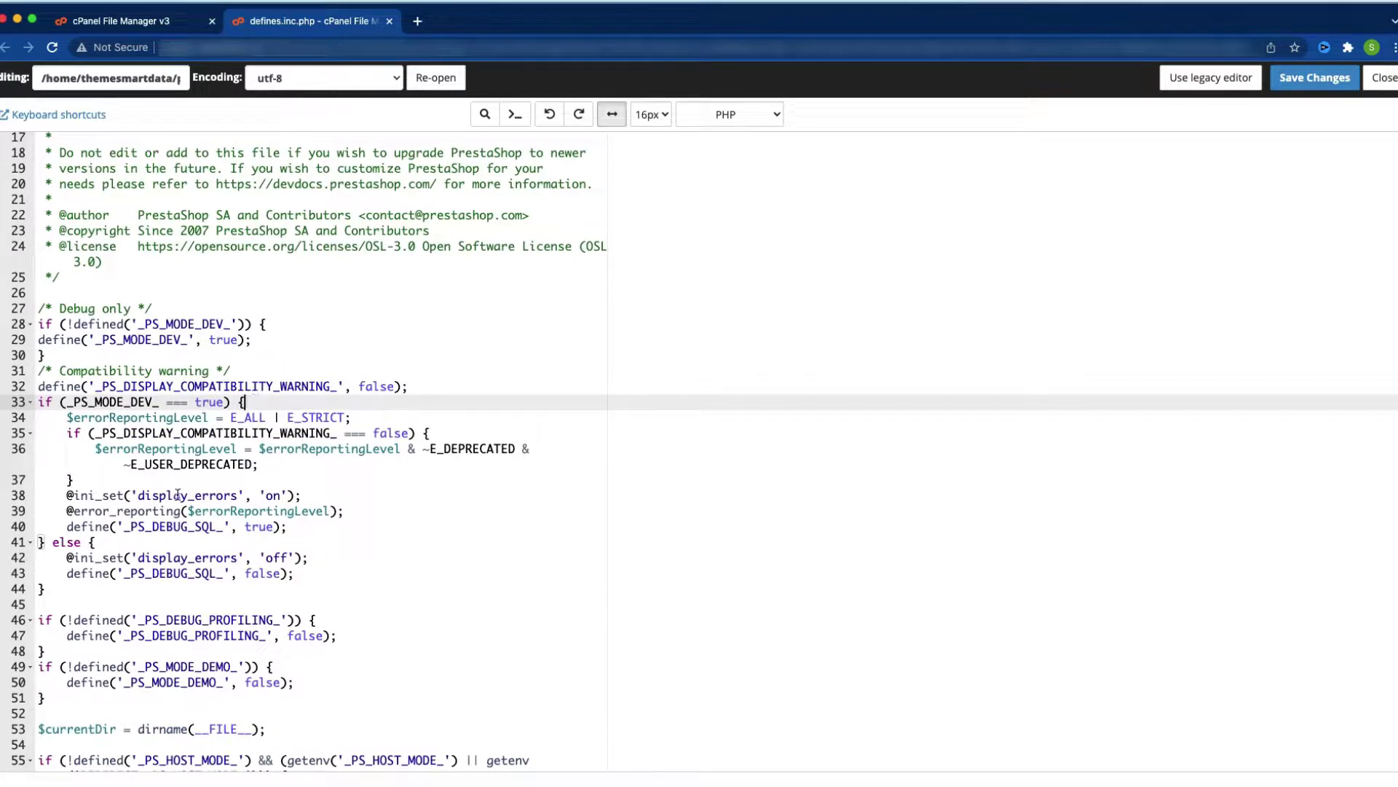
double_click(274, 496)
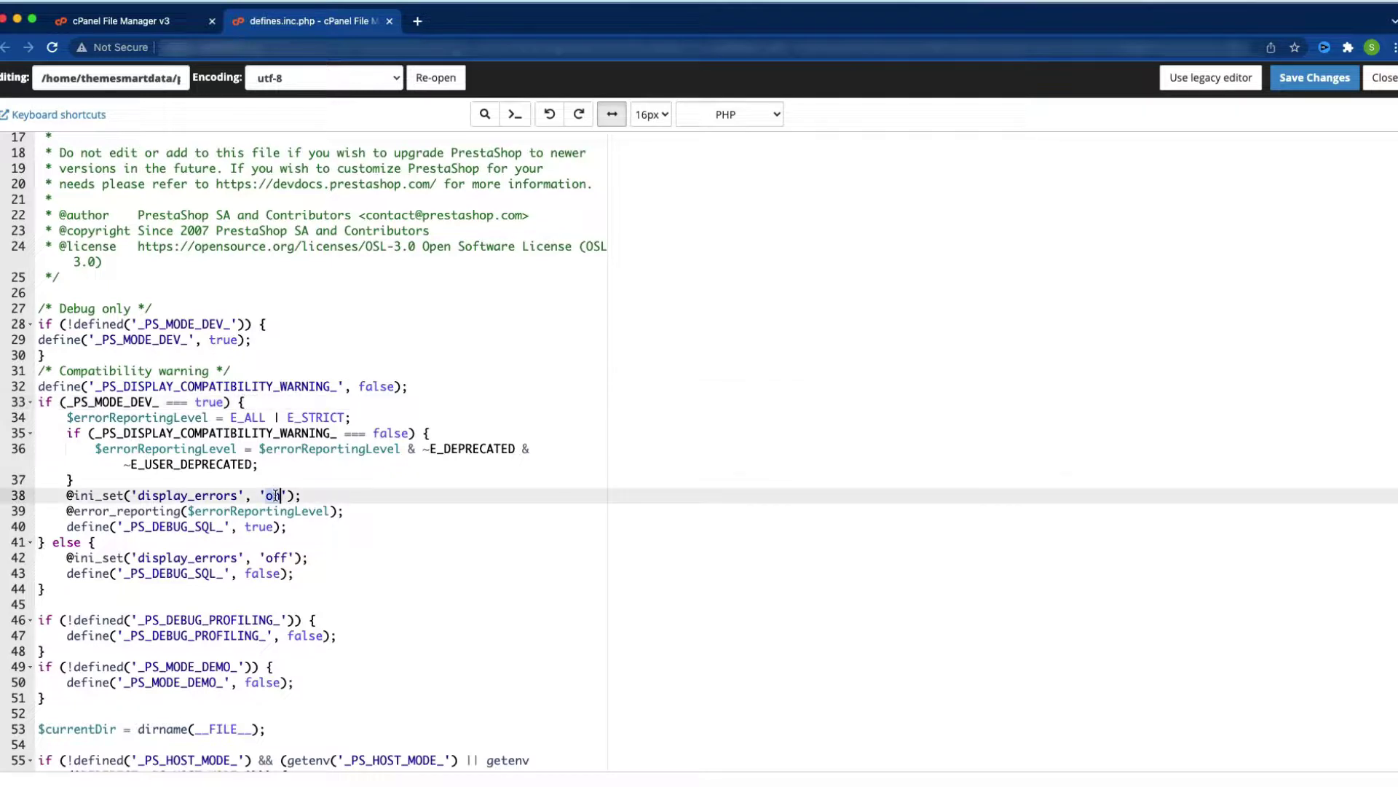
left_click(226, 355)
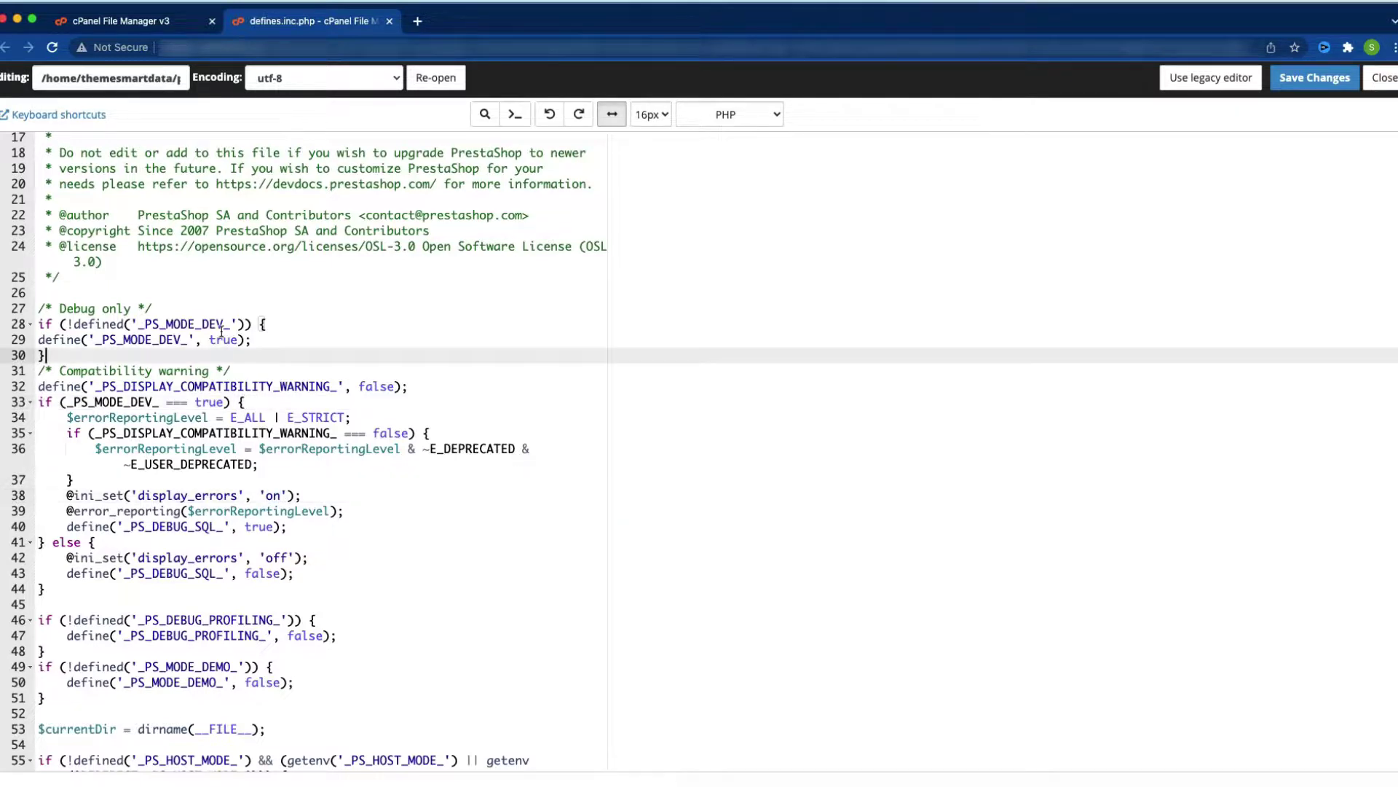
double_click(222, 336)
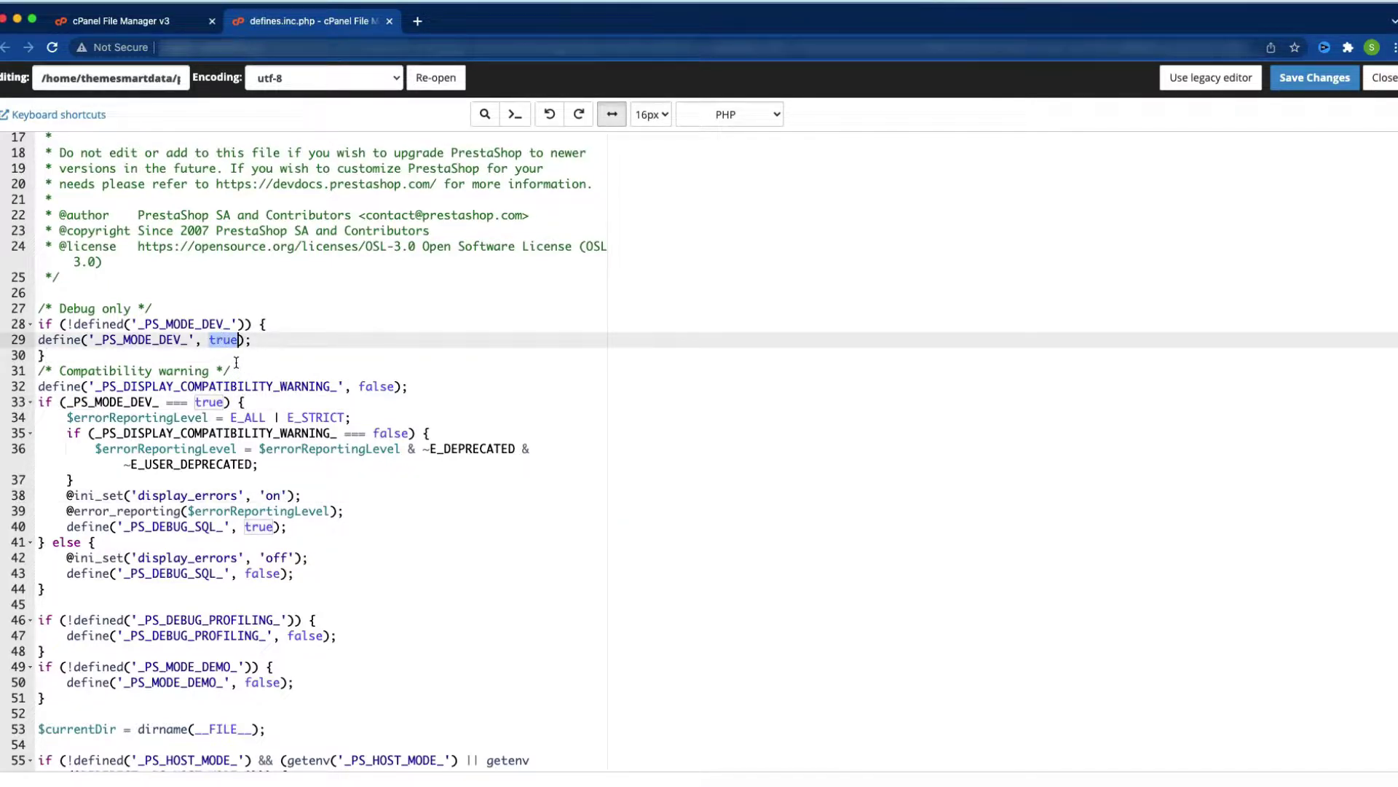
left_click(253, 386)
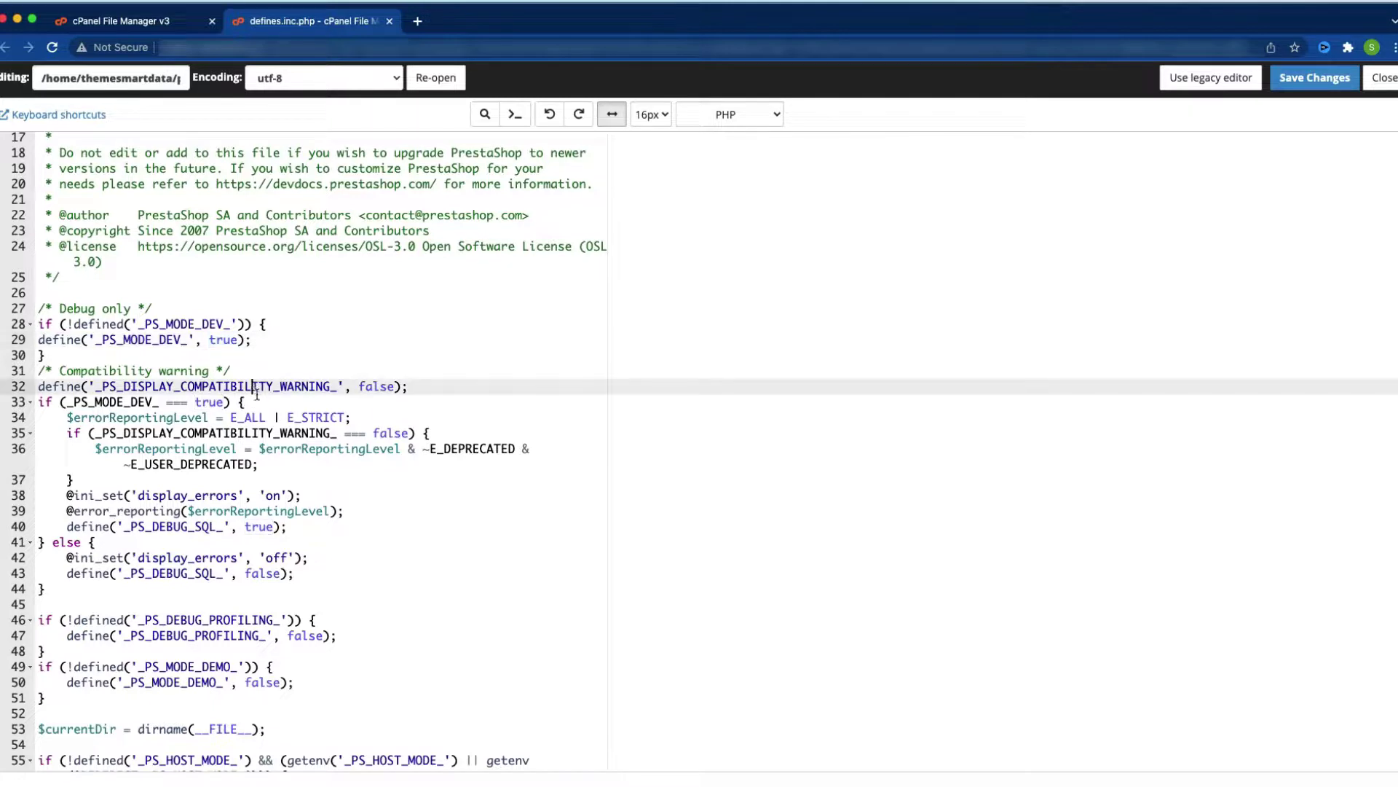
left_click(258, 400)
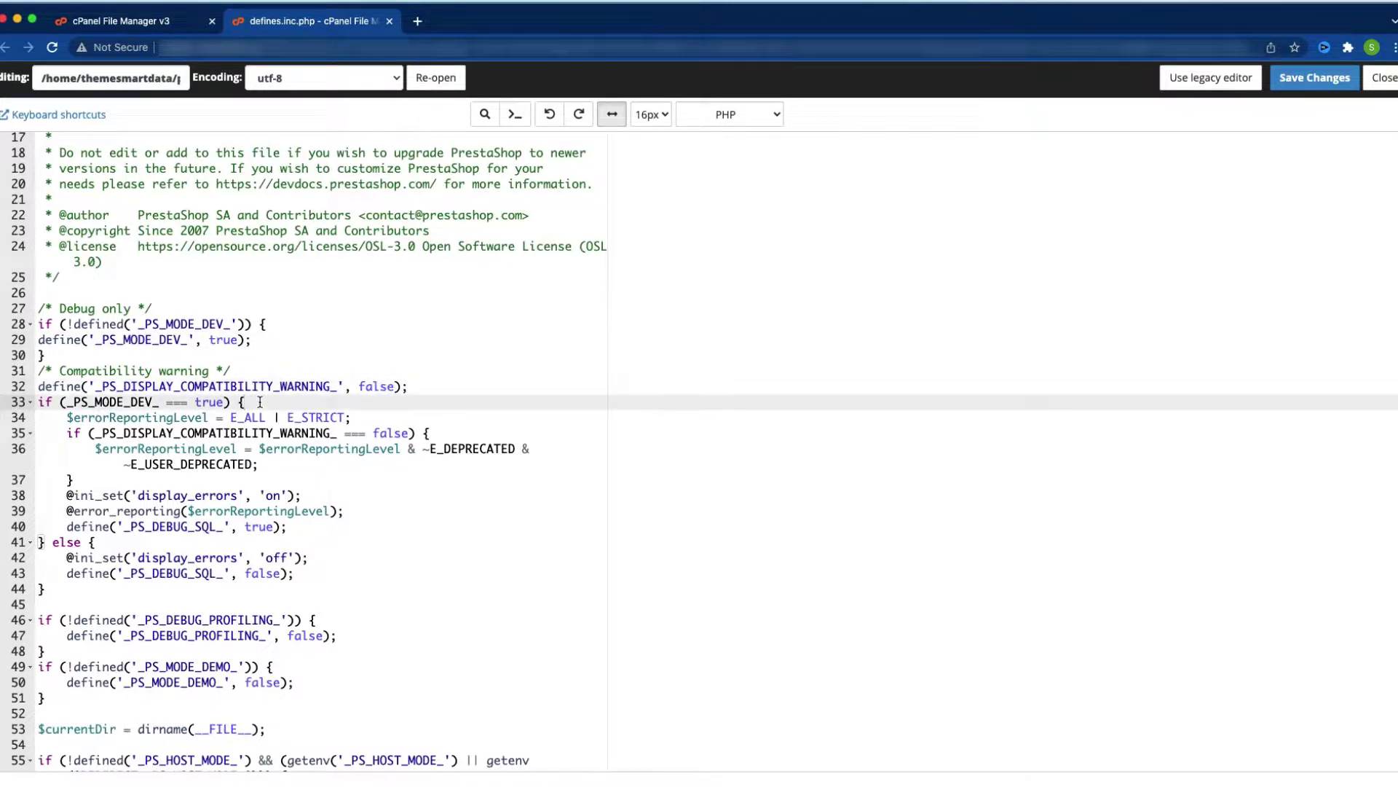
left_click(222, 339)
double_click(222, 339)
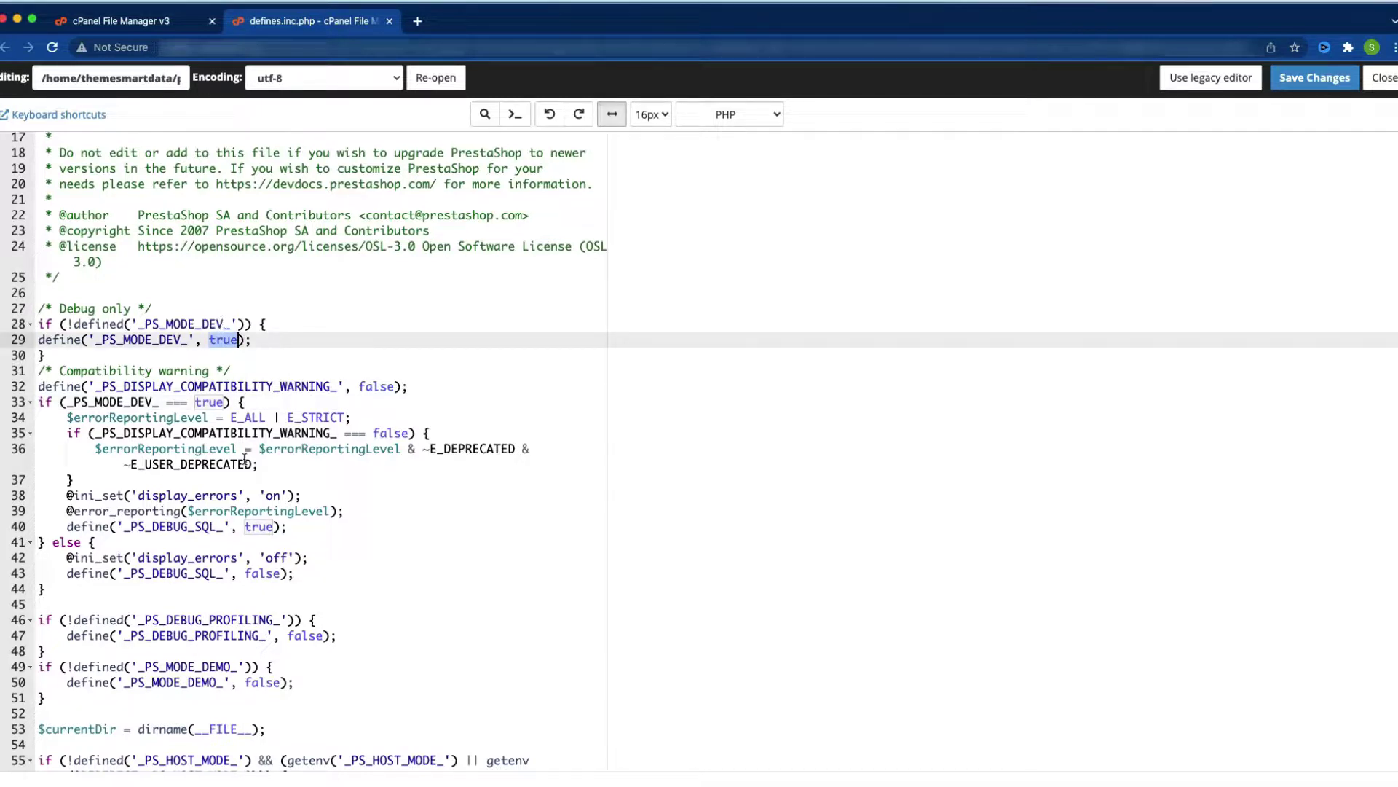
double_click(269, 494)
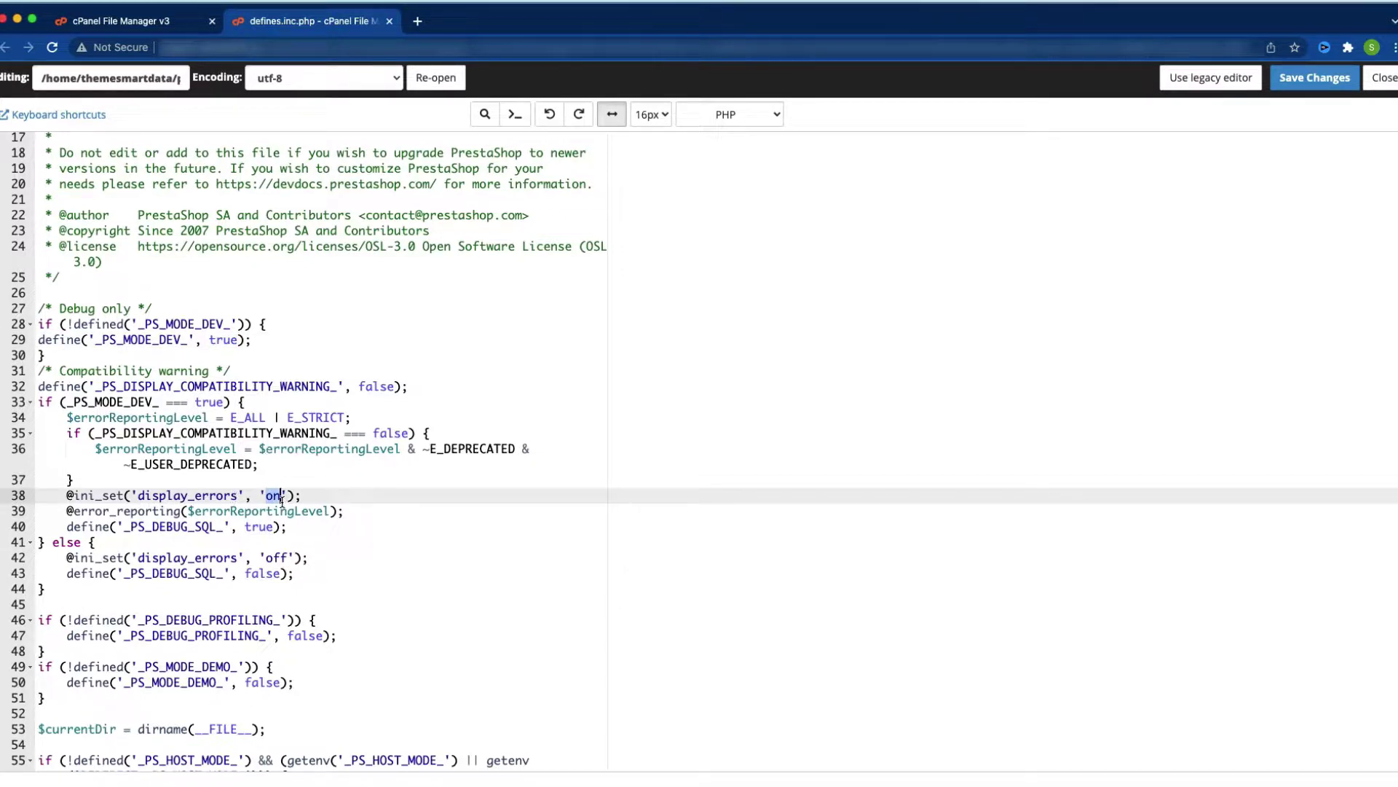
left_click(1333, 80)
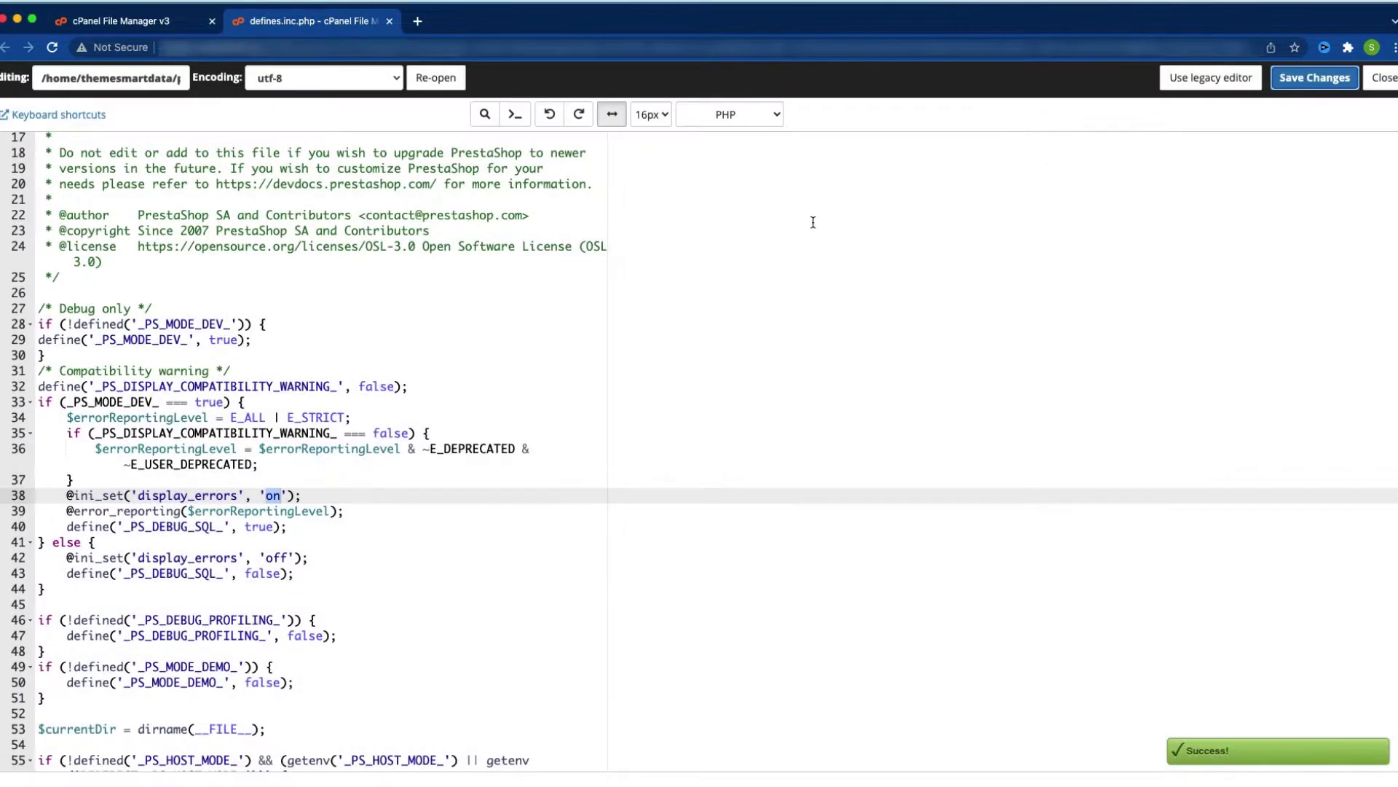